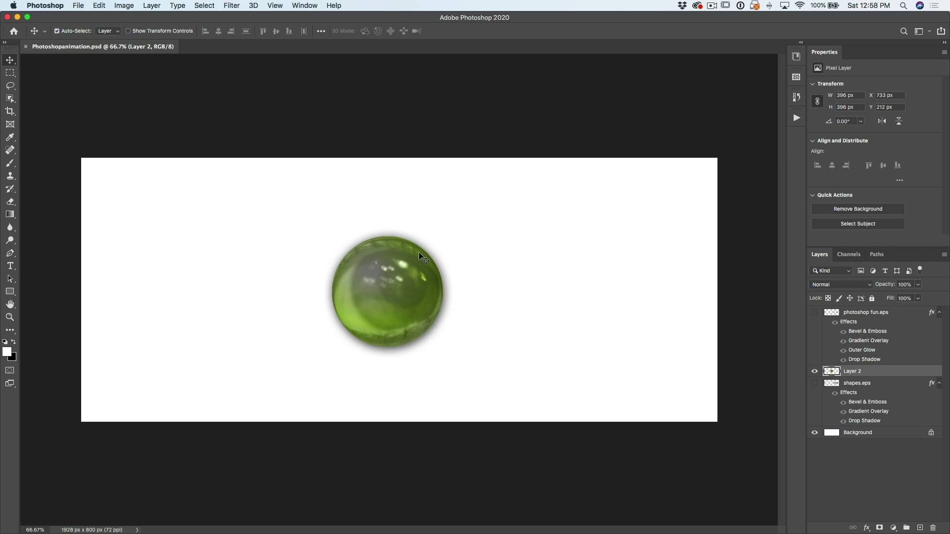
# - Drag the green glass ball on Layer 2 from the centre to the canvas's left edge
pyautogui.moveTo(404, 283); pyautogui.dragTo(183, 269)
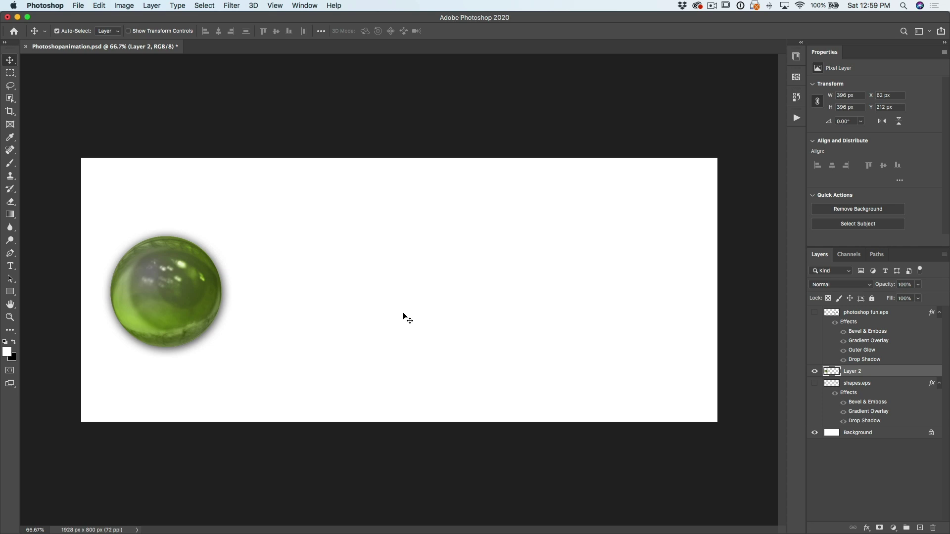
# - Show the Timeline panel from the Window menu, with a single frame of the ball
pyautogui.click(310, 7)
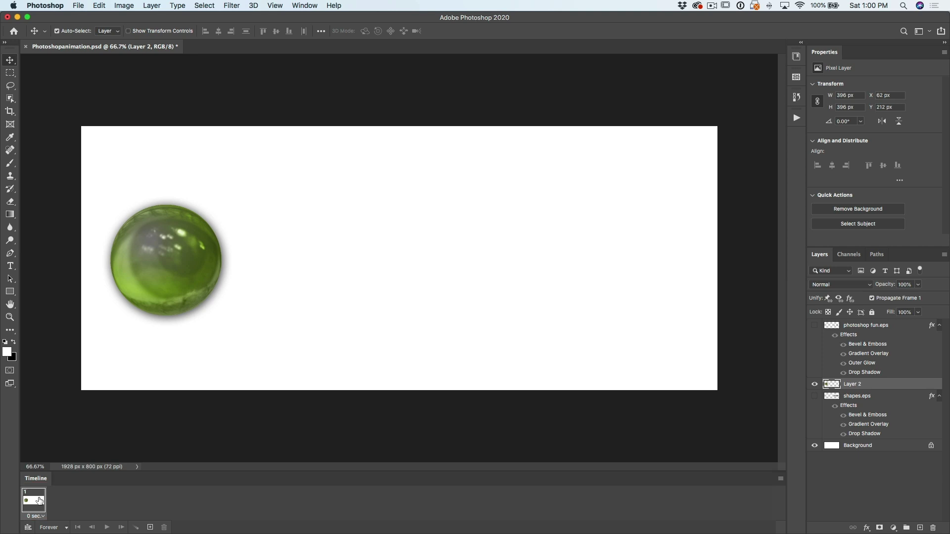
# - Convert the frame animation to a video timeline and enlarge the panel to show all tracks
pyautogui.click(781, 479)
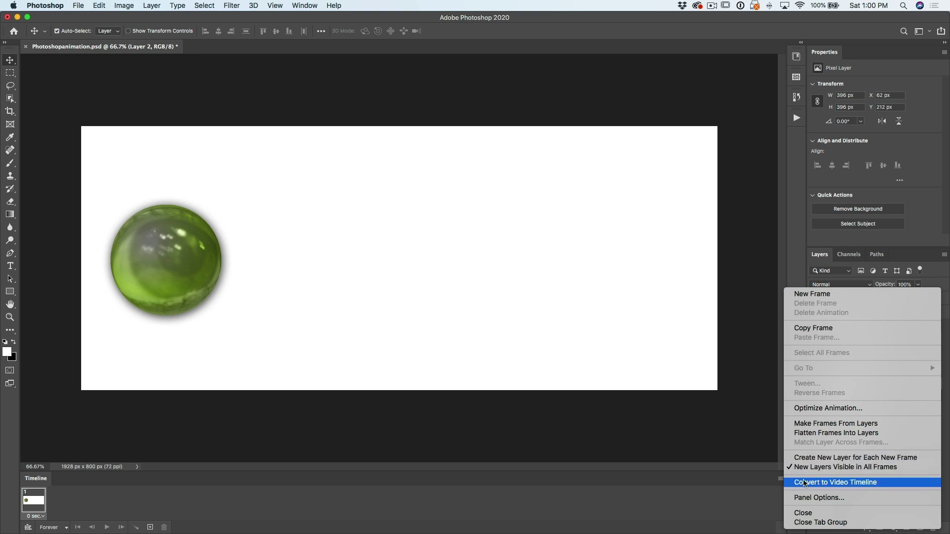
pyautogui.click(804, 483)
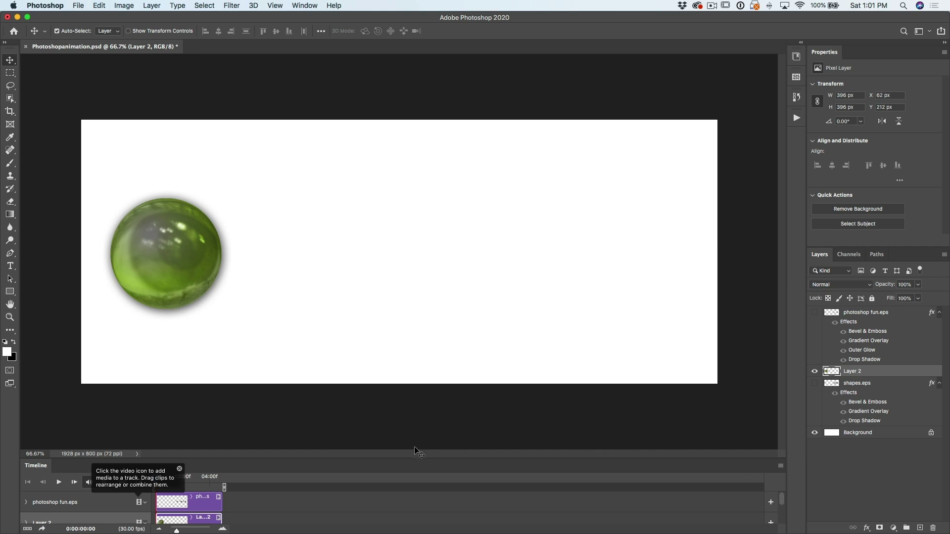
pyautogui.moveTo(416, 457); pyautogui.dragTo(416, 396)
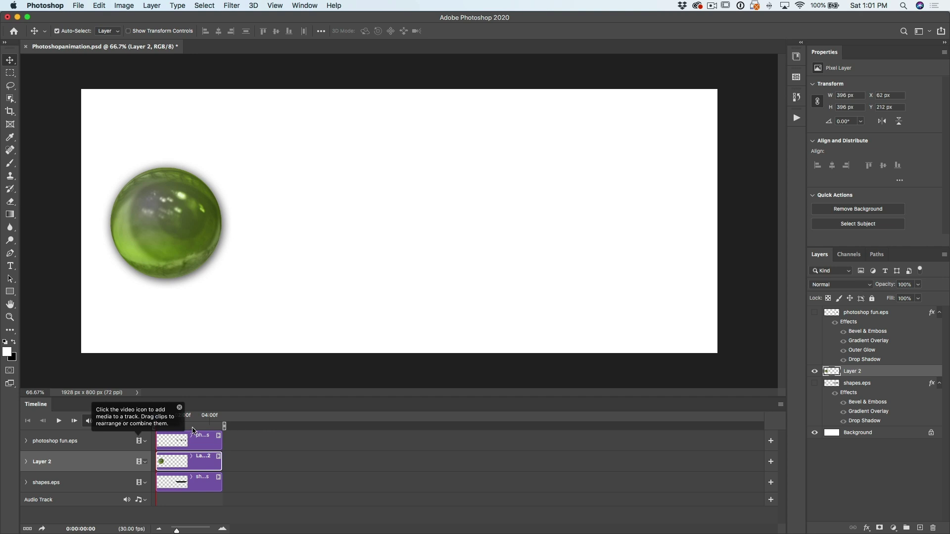
# - Toggle the logo, shapes.eps and ball layers on and off to check them, leaving only the ball shown
pyautogui.click(814, 313)
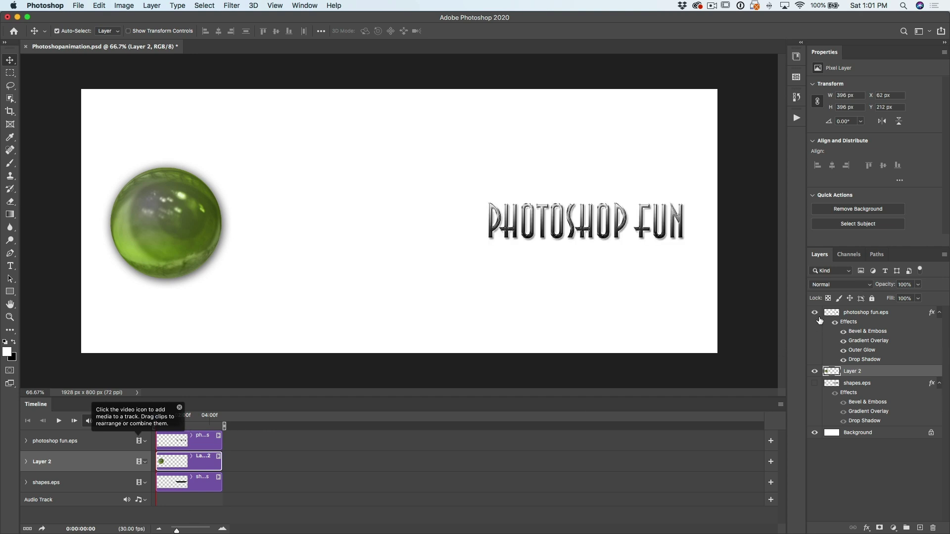
pyautogui.click(814, 384)
pyautogui.click(814, 384)
pyautogui.click(815, 313)
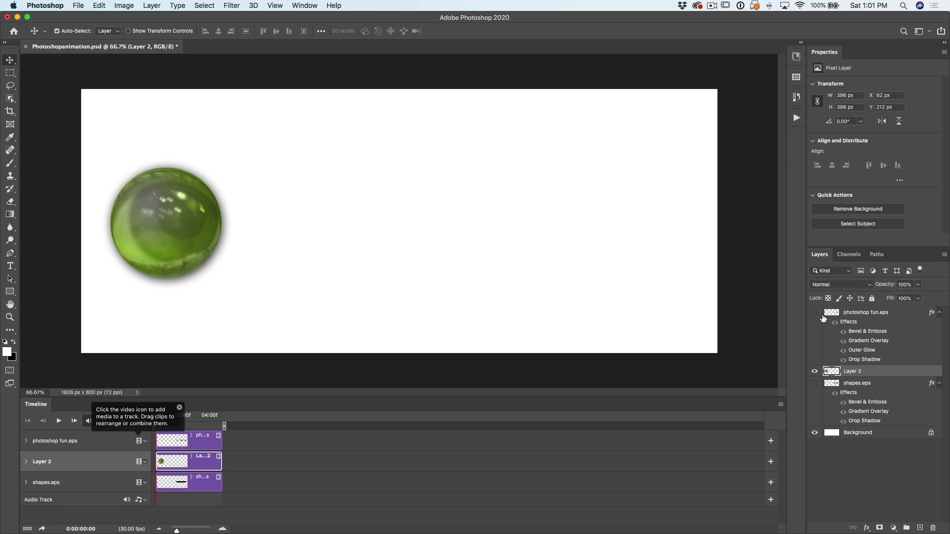
pyautogui.click(815, 371)
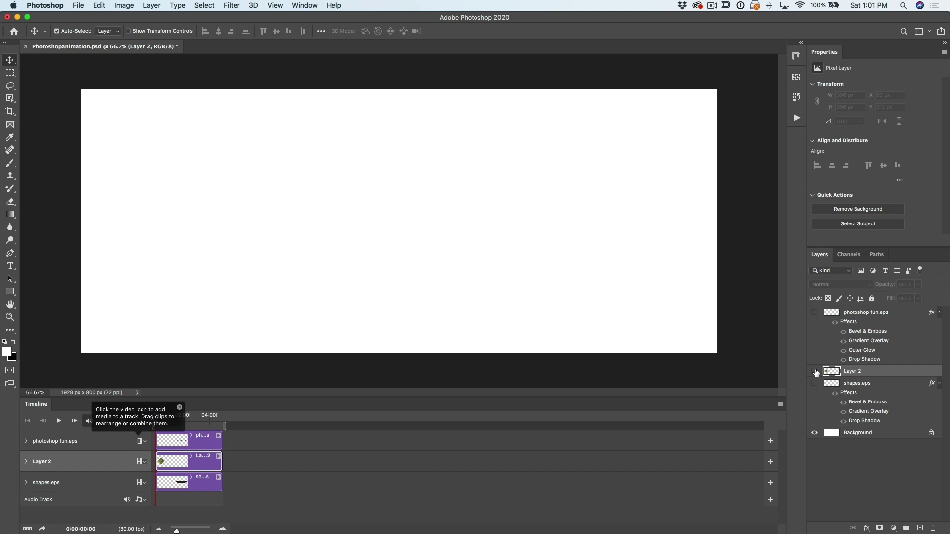
pyautogui.click(814, 372)
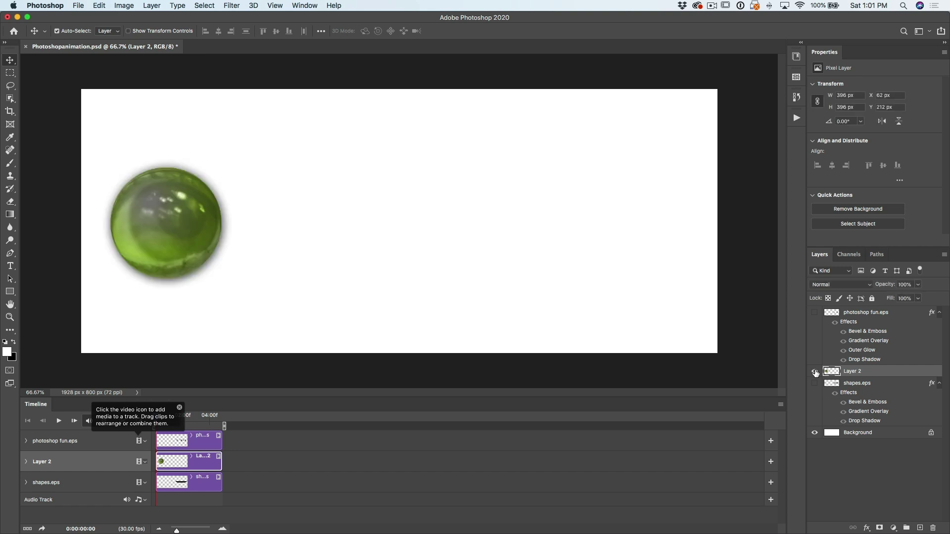
# - Rename Layer 2 to 'ball'
pyautogui.doubleClick(859, 372)
pyautogui.write('ball')
pyautogui.press('Return')
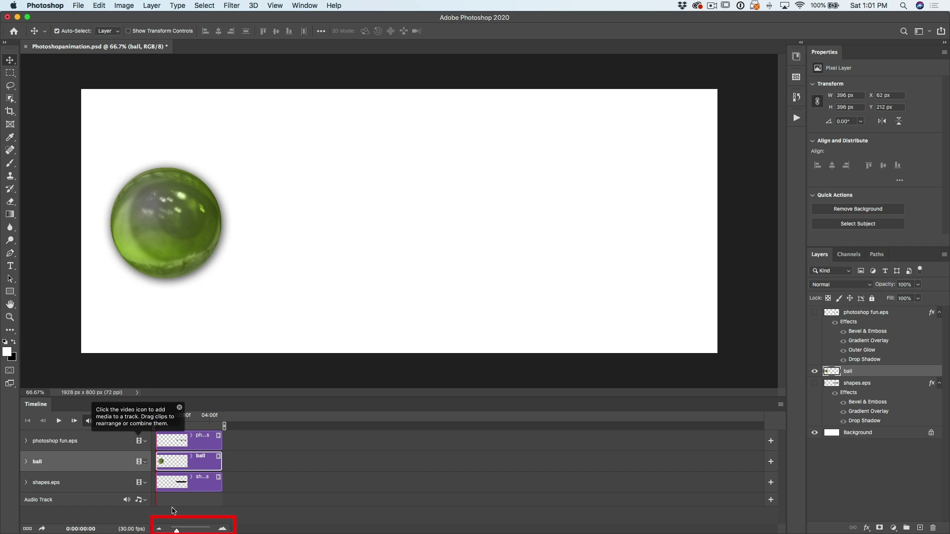
# - Stretch the timeline to show all five seconds, preview it, and rewind the playhead
pyautogui.moveTo(176, 530); pyautogui.dragTo(185, 530)
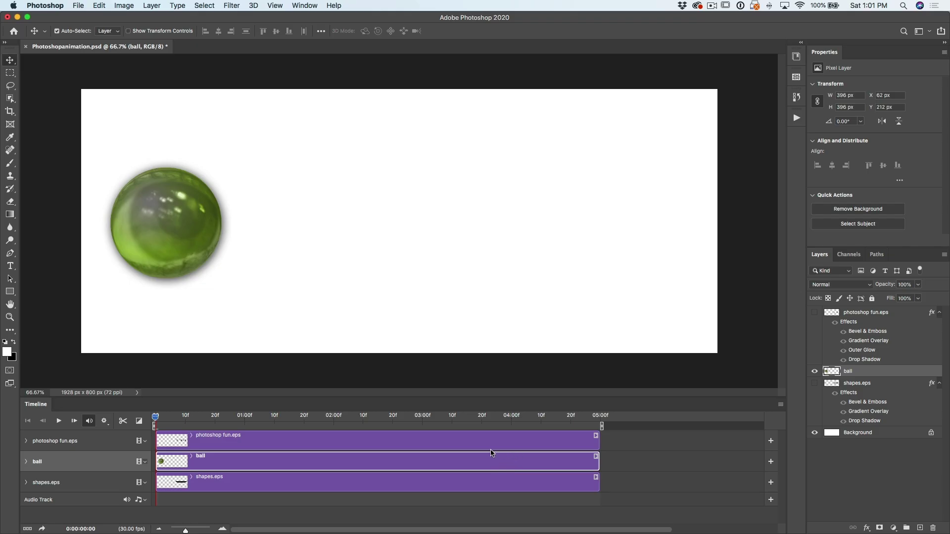
pyautogui.click(58, 421)
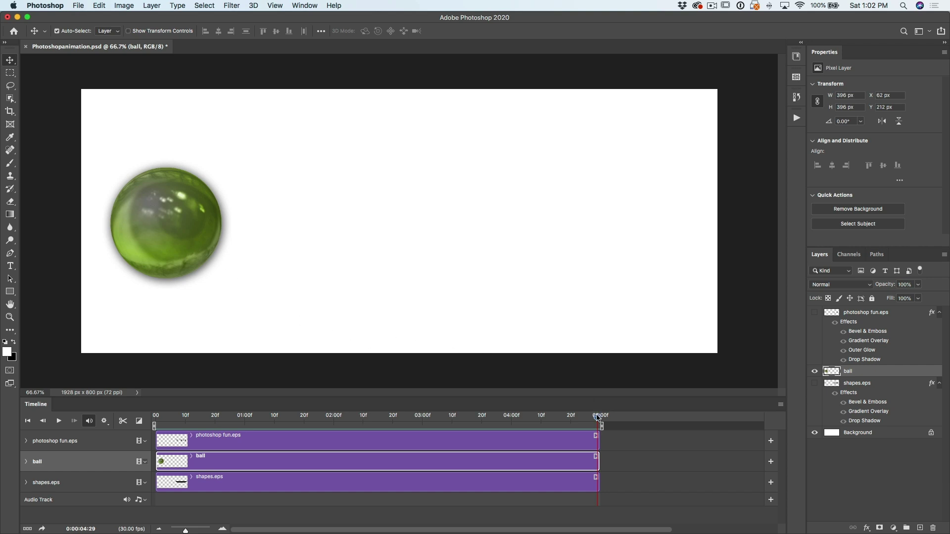
pyautogui.moveTo(597, 417); pyautogui.dragTo(156, 416)
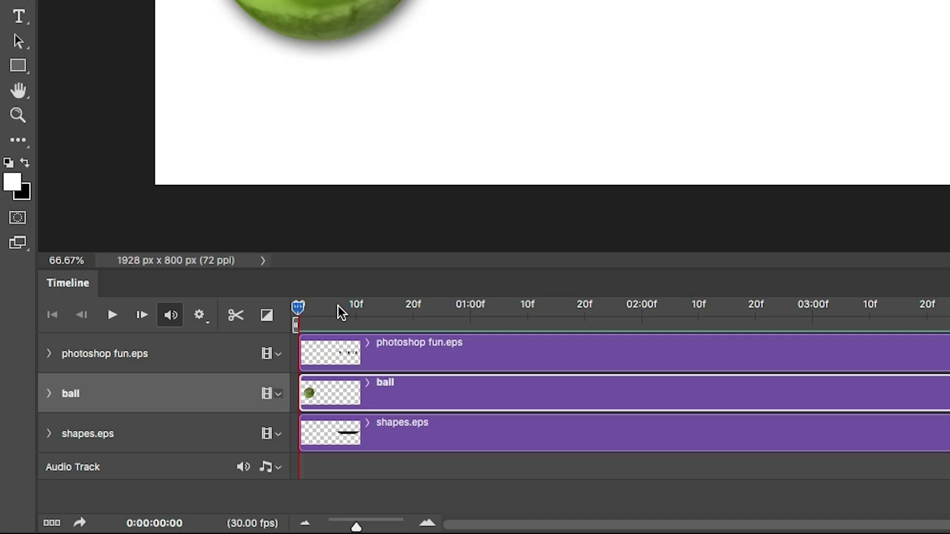
# - Expand the ball track's properties and add a Position keyframe at 0:00 with the ball at the left edge
pyautogui.click(49, 393)
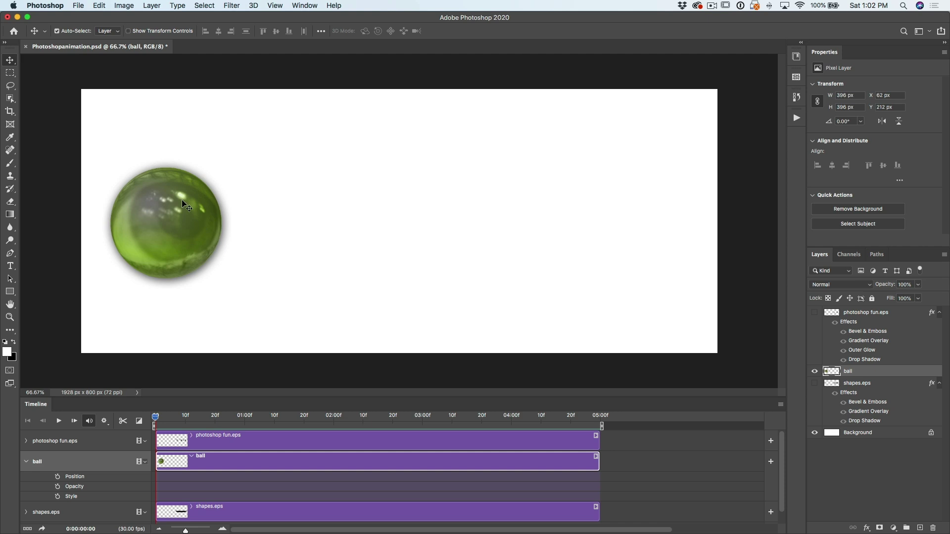
pyautogui.moveTo(156, 417); pyautogui.dragTo(159, 448)
pyautogui.moveTo(171, 230); pyautogui.dragTo(617, 210)
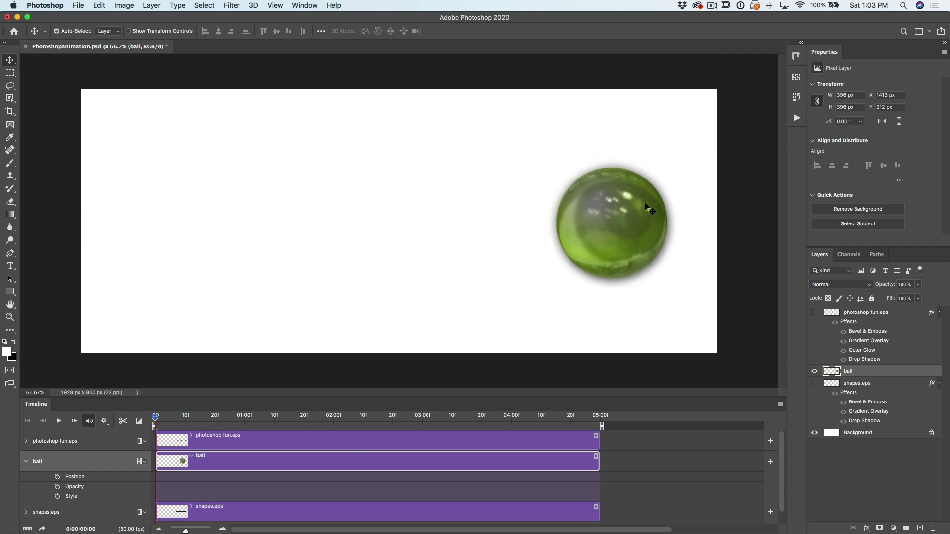
pyautogui.moveTo(649, 210); pyautogui.dragTo(201, 224)
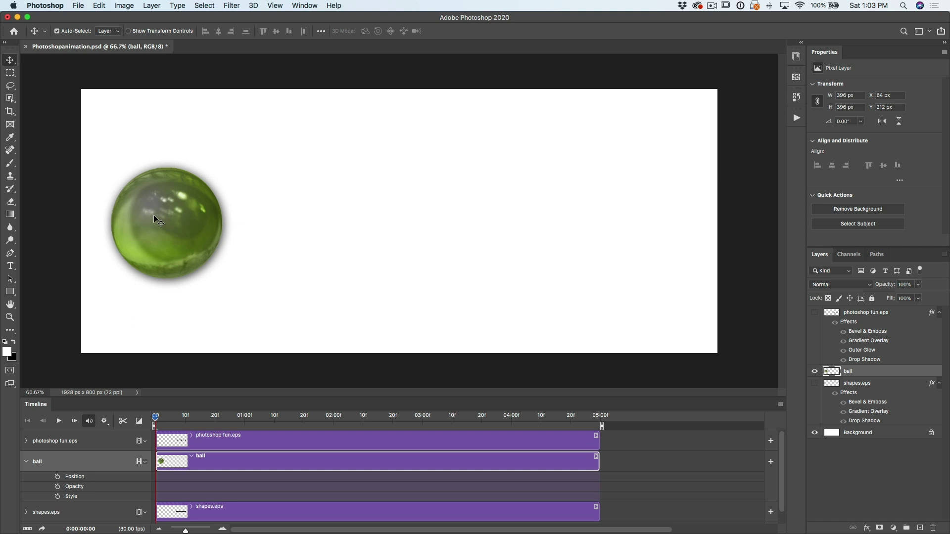
pyautogui.click(57, 477)
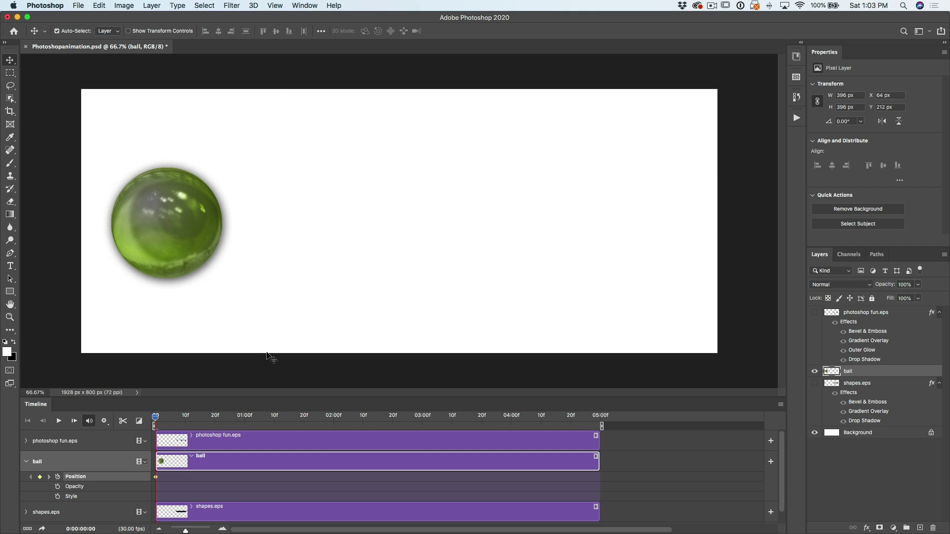
# - At 3 seconds, drag the ball to the right side, creating the second Position keyframe
pyautogui.moveTo(158, 420)
pyautogui.mouseDown()
pyautogui.moveTo(191, 420)
pyautogui.moveTo(158, 421)
pyautogui.mouseUp()
pyautogui.moveTo(157, 420); pyautogui.dragTo(422, 433)
pyautogui.moveTo(597, 436)
pyautogui.mouseDown()
pyautogui.moveTo(732, 423)
pyautogui.moveTo(461, 455)
pyautogui.moveTo(594, 452)
pyautogui.mouseUp()
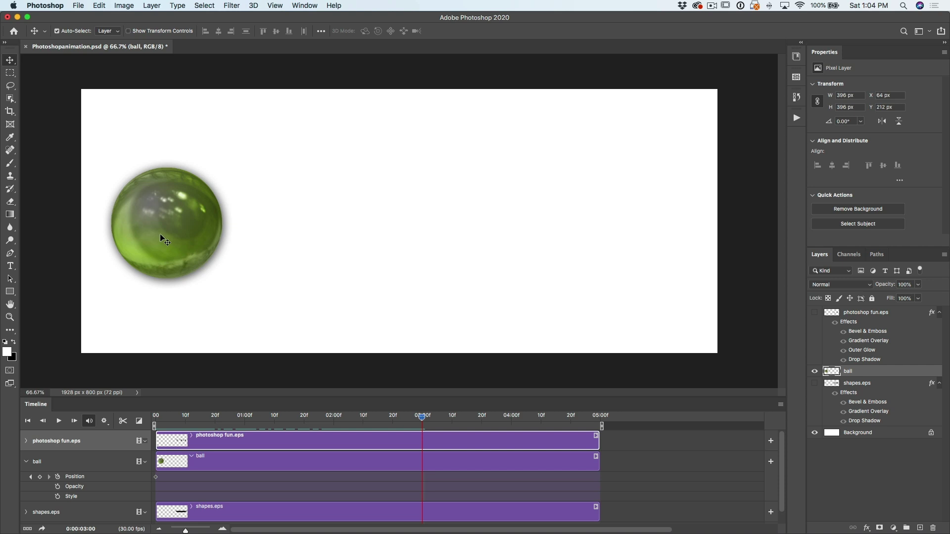
pyautogui.moveTo(156, 230); pyautogui.dragTo(561, 231)
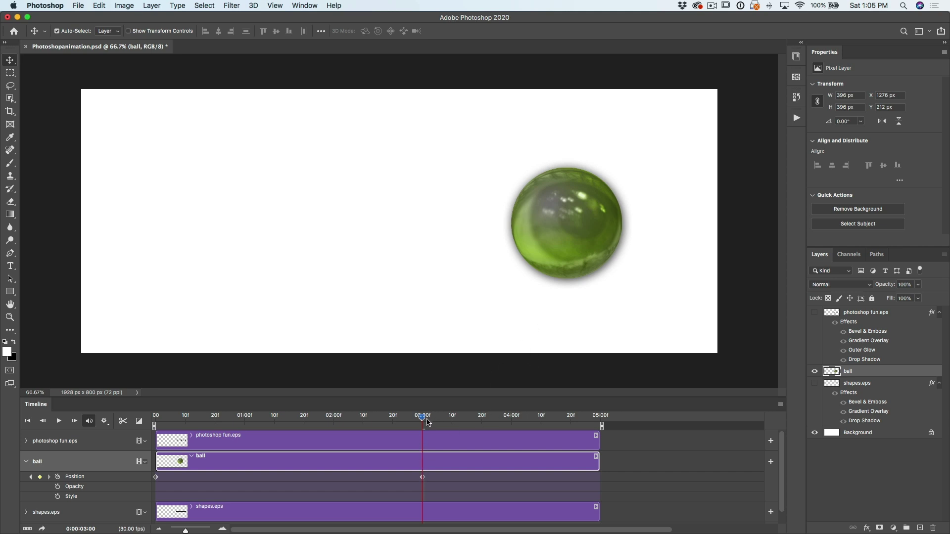
pyautogui.moveTo(423, 419); pyautogui.dragTo(155, 416)
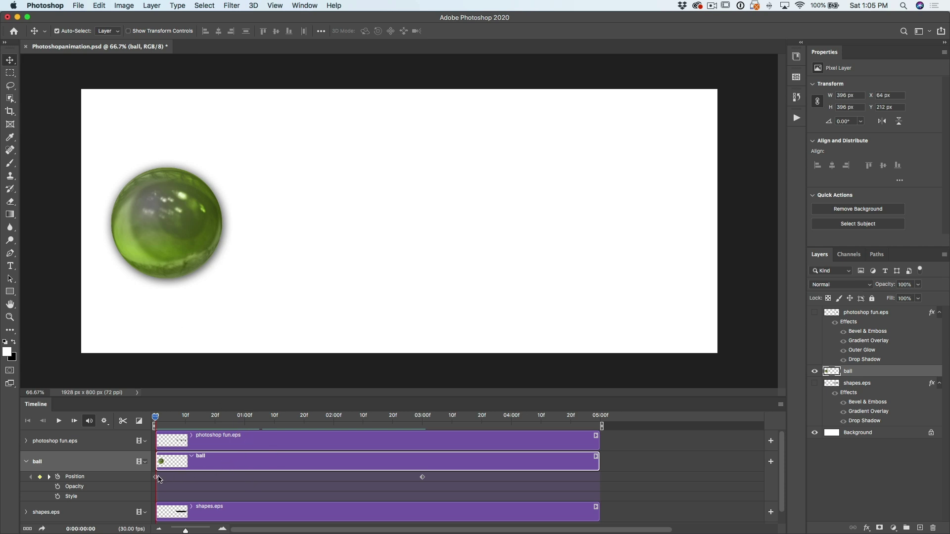
# - Move the ball's Position keyframes to about 01:02 and 02:01, then play back the slide
pyautogui.moveTo(157, 477); pyautogui.dragTo(250, 496)
pyautogui.moveTo(150, 416); pyautogui.dragTo(422, 438)
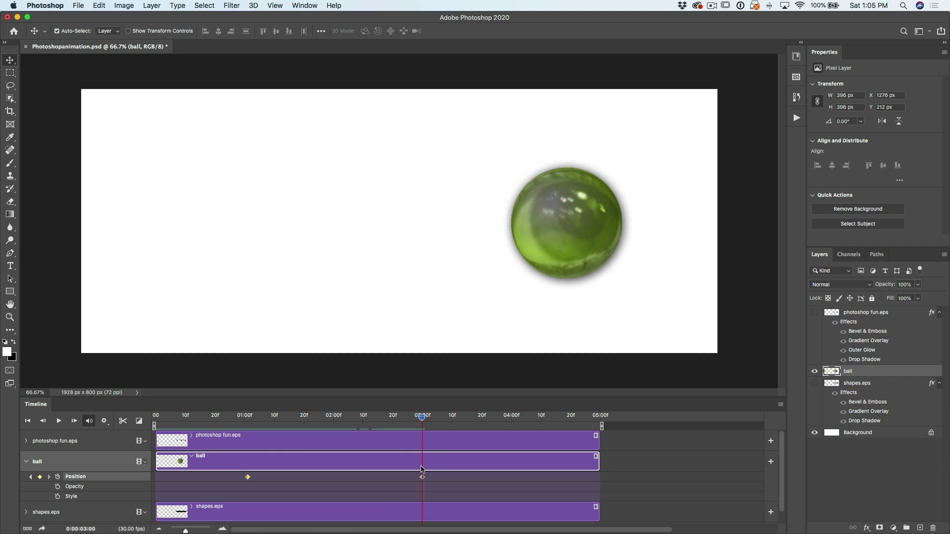
pyautogui.moveTo(423, 480); pyautogui.dragTo(337, 476)
pyautogui.moveTo(423, 419); pyautogui.dragTo(337, 430)
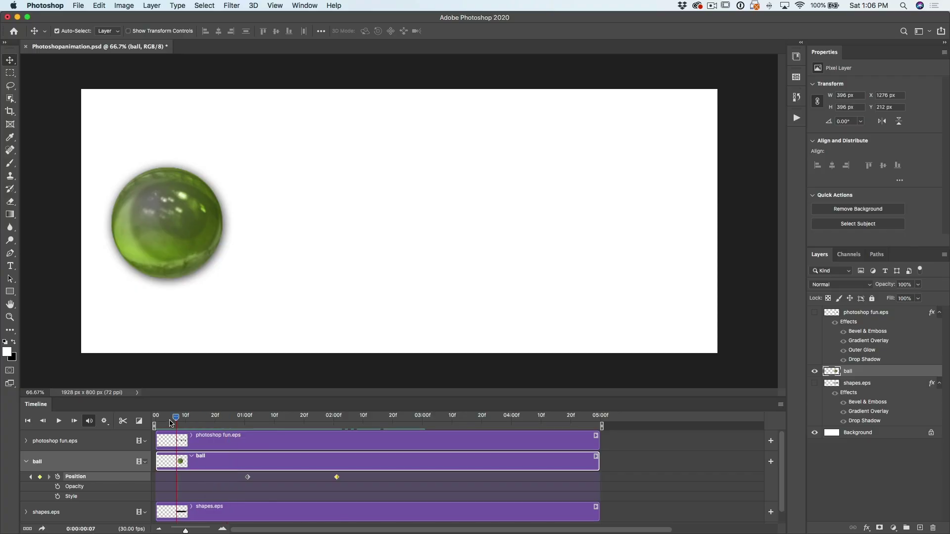
pyautogui.press('space')
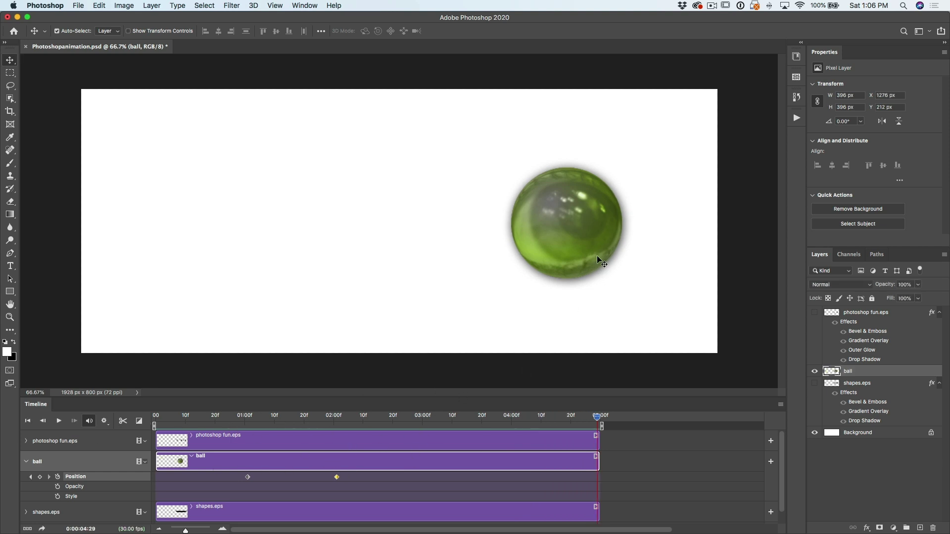
# - Move the end keyframe to about 04:00 and the start keyframe back to 0, then preview
pyautogui.moveTo(338, 480); pyautogui.dragTo(521, 478)
pyautogui.moveTo(597, 418); pyautogui.dragTo(155, 417)
pyautogui.press('space')
pyautogui.moveTo(249, 482); pyautogui.dragTo(156, 478)
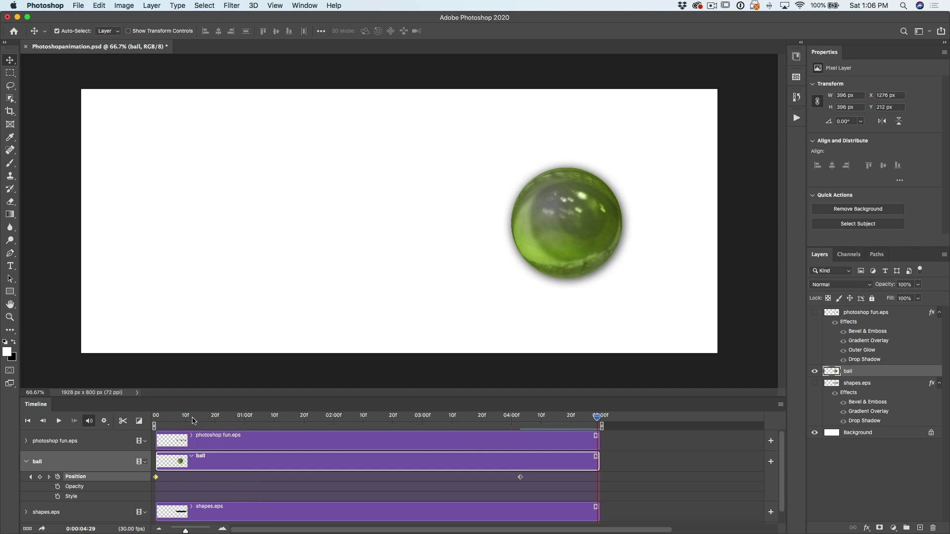
pyautogui.press('space')
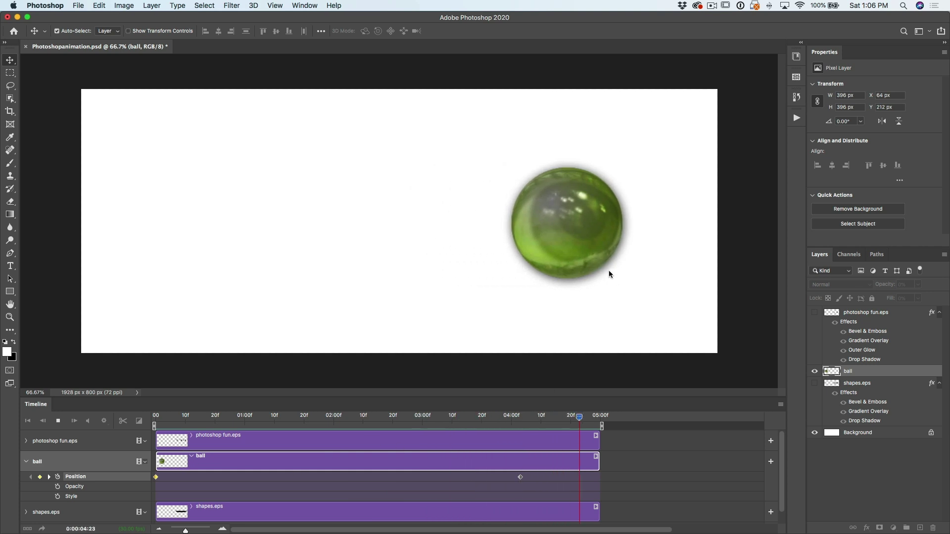
pyautogui.press('space')
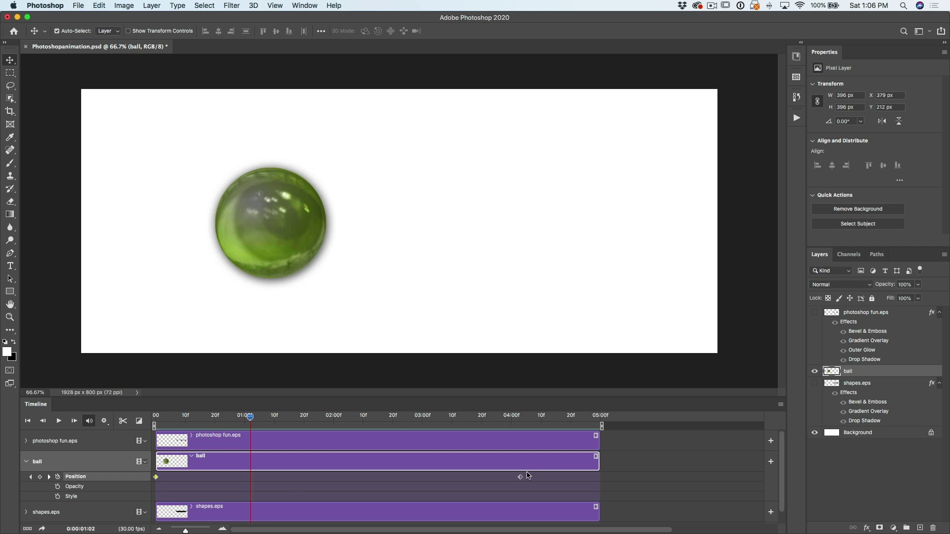
# - Pull the end keyframe to about 00:11, preview, then set it at 3 seconds
pyautogui.moveTo(520, 477); pyautogui.dragTo(185, 480)
pyautogui.moveTo(250, 420); pyautogui.dragTo(155, 418)
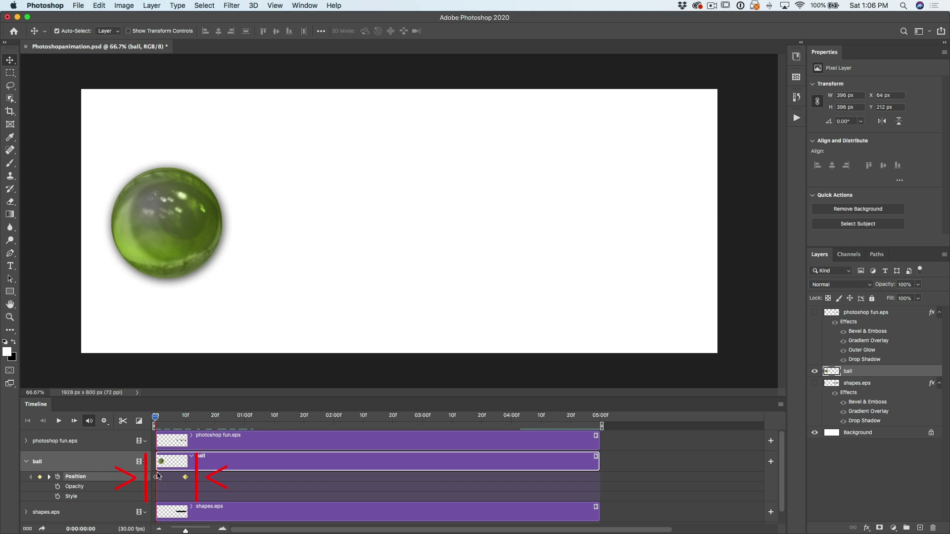
pyautogui.press('space')
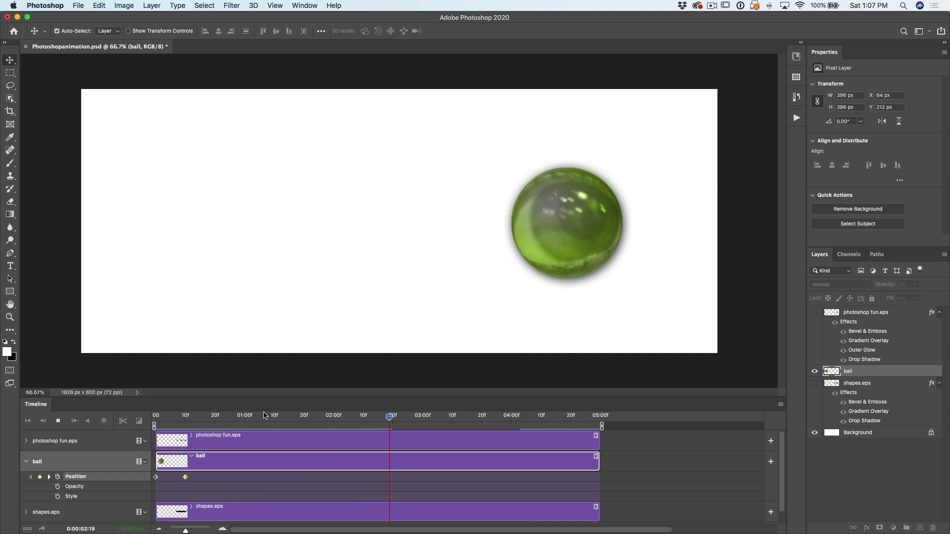
pyautogui.press('space')
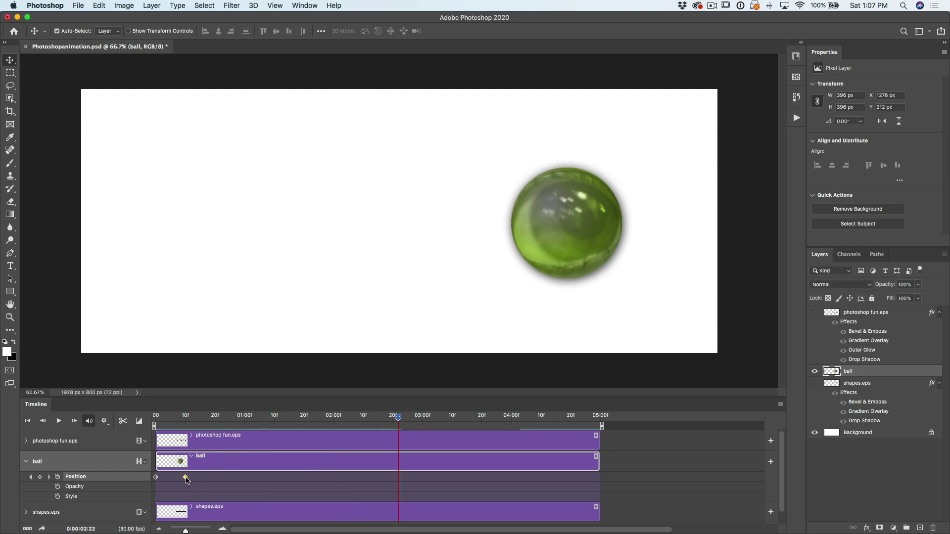
pyautogui.moveTo(187, 479); pyautogui.dragTo(424, 472)
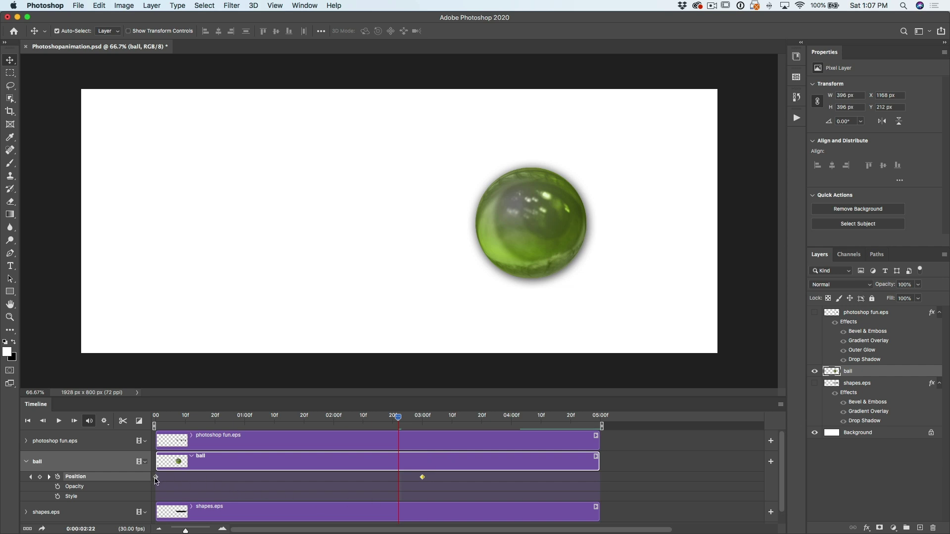
# - Move the starting Position keyframe to 1 second and preview the slide from the start
pyautogui.moveTo(156, 478); pyautogui.dragTo(245, 477)
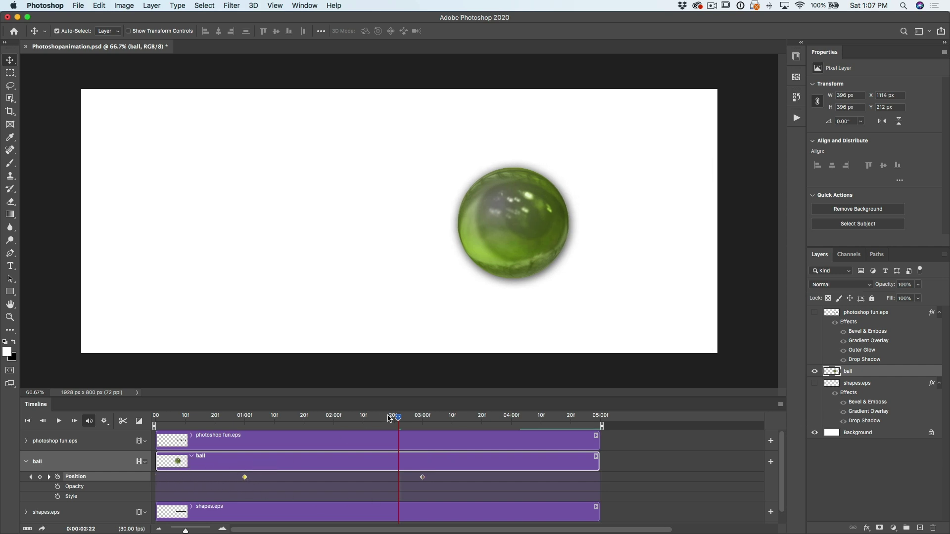
pyautogui.moveTo(389, 419); pyautogui.dragTo(155, 418)
pyautogui.press('space')
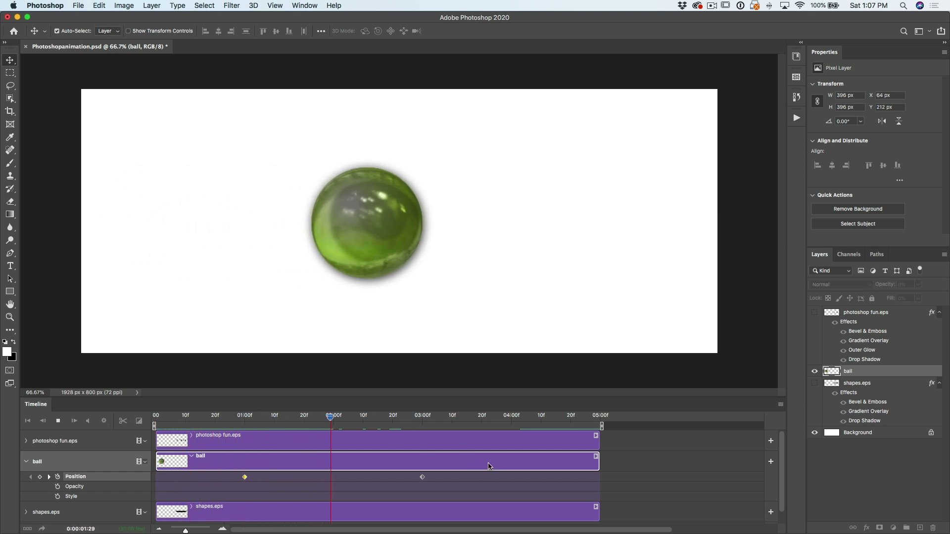
pyautogui.press('space')
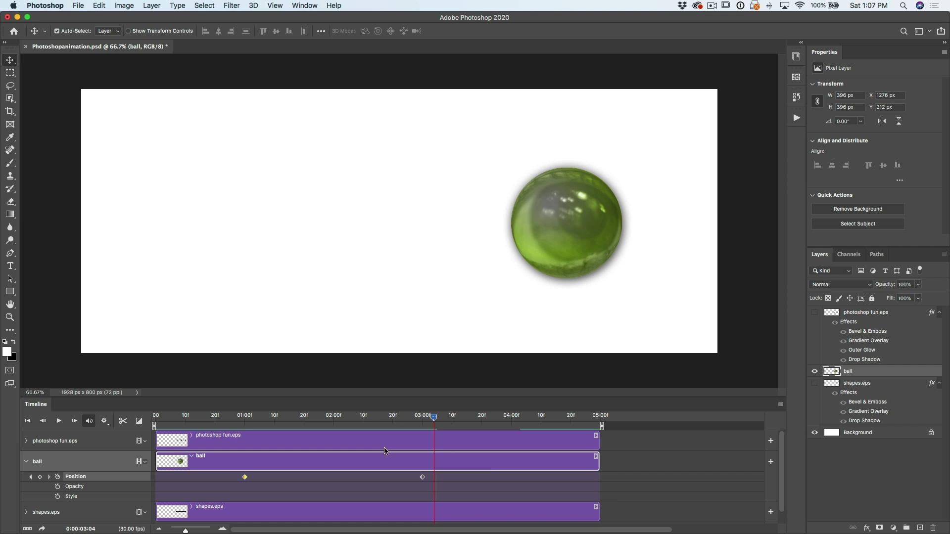
# - Drag the playhead back to 01:00f, where the ball sits at X 64 px
pyautogui.moveTo(436, 416); pyautogui.dragTo(245, 417)
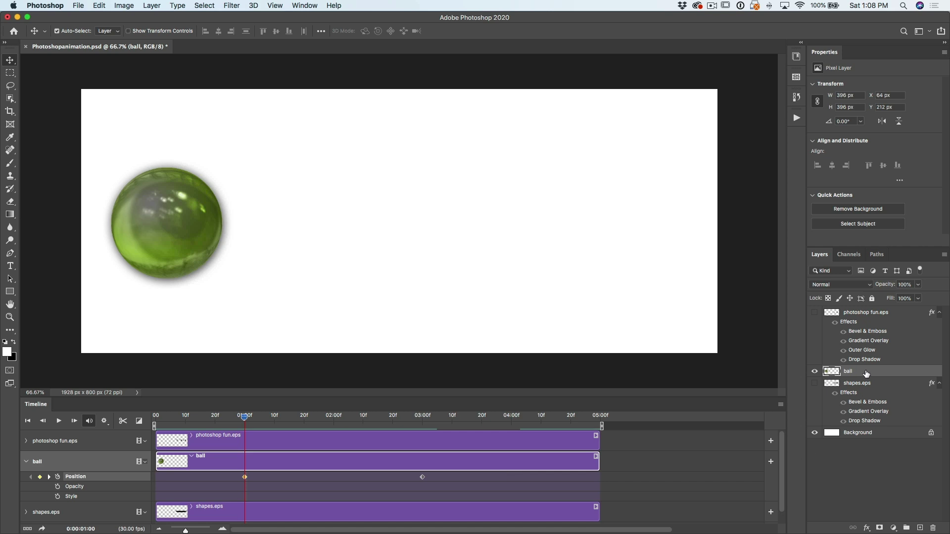
# - Duplicate the ball layer as 'ball copy' and line its clip up with the timeline start
pyautogui.press('super+j')
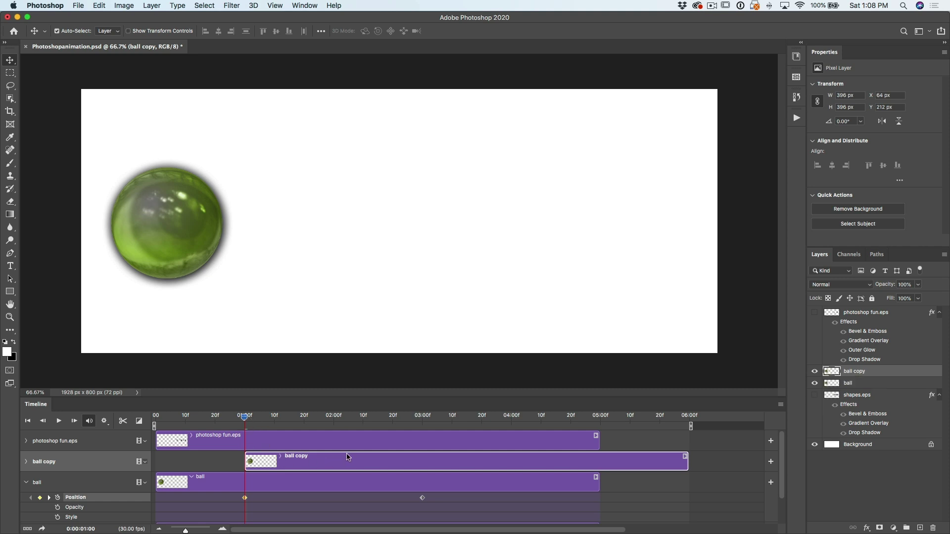
pyautogui.moveTo(348, 458); pyautogui.dragTo(259, 462)
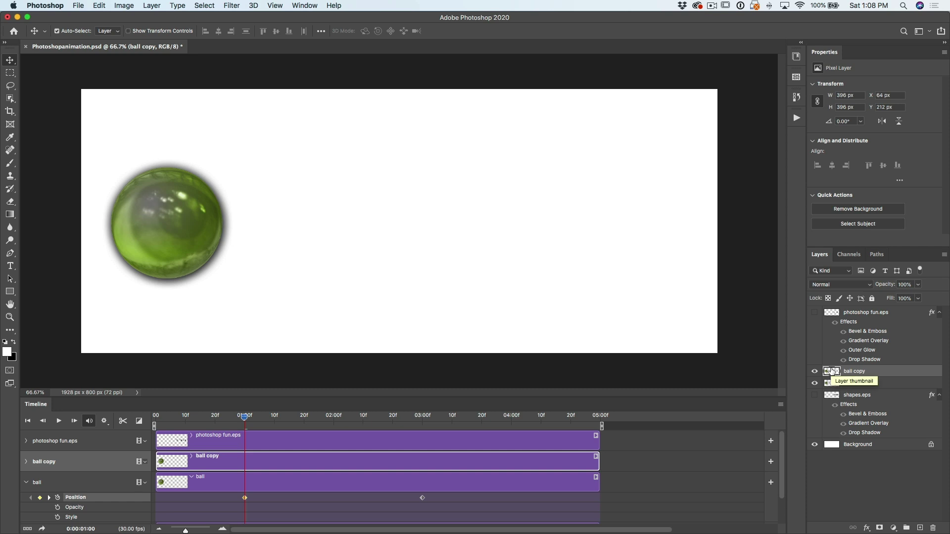
# - Apply a Motion Blur with 0° angle and 23-pixel distance to the ball copy layer
pyautogui.click(232, 5)
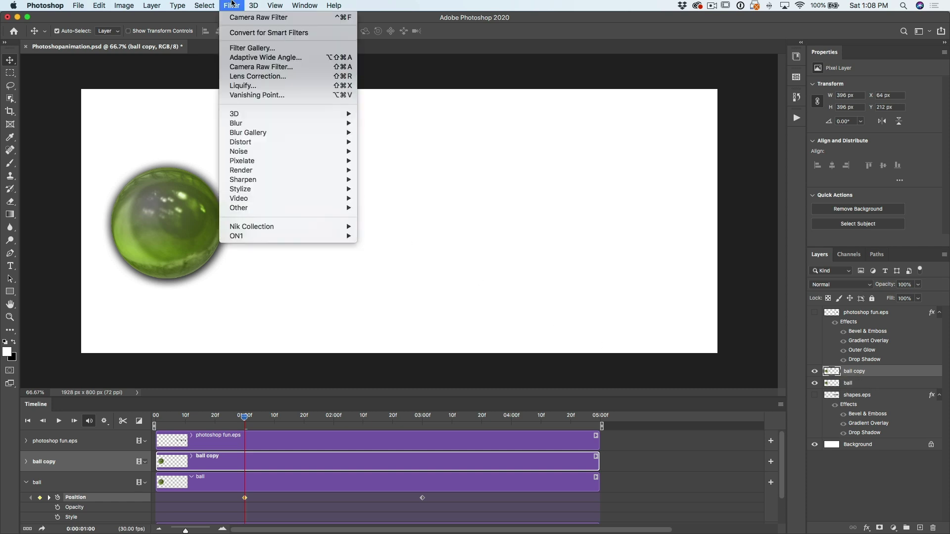
pyautogui.moveTo(250, 124)
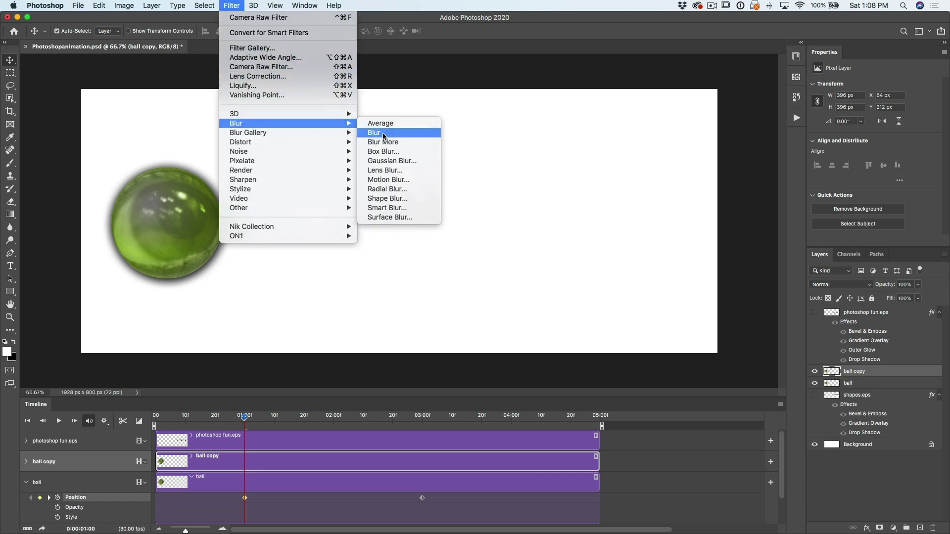
pyautogui.click(392, 180)
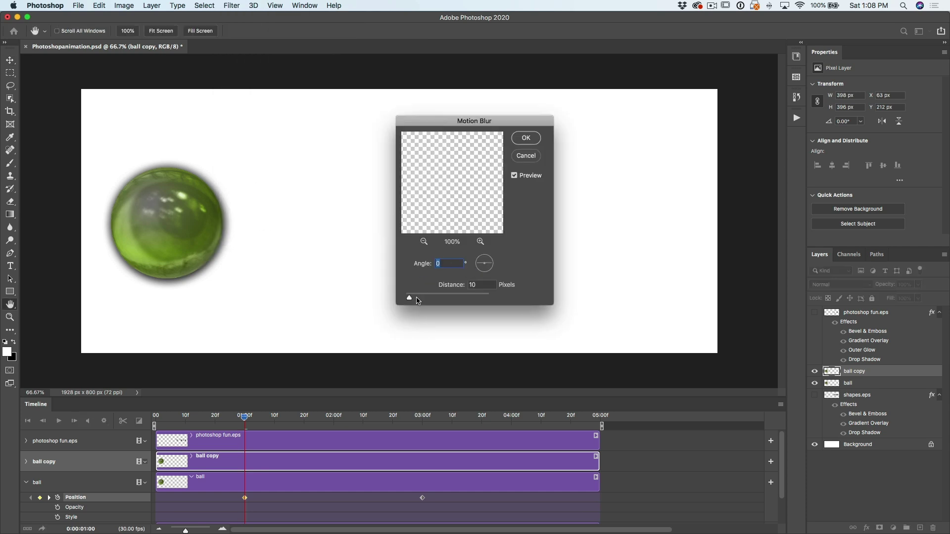
pyautogui.moveTo(415, 300); pyautogui.dragTo(417, 300)
pyautogui.click(525, 138)
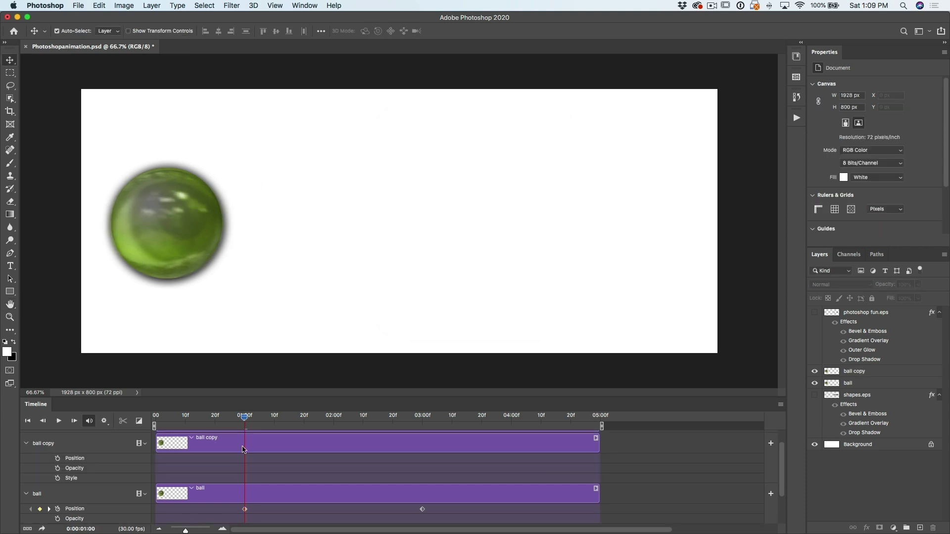
# - Keyframe ball copy's position at 1 second, then move it onto the right ball at 3 seconds
pyautogui.click(242, 449)
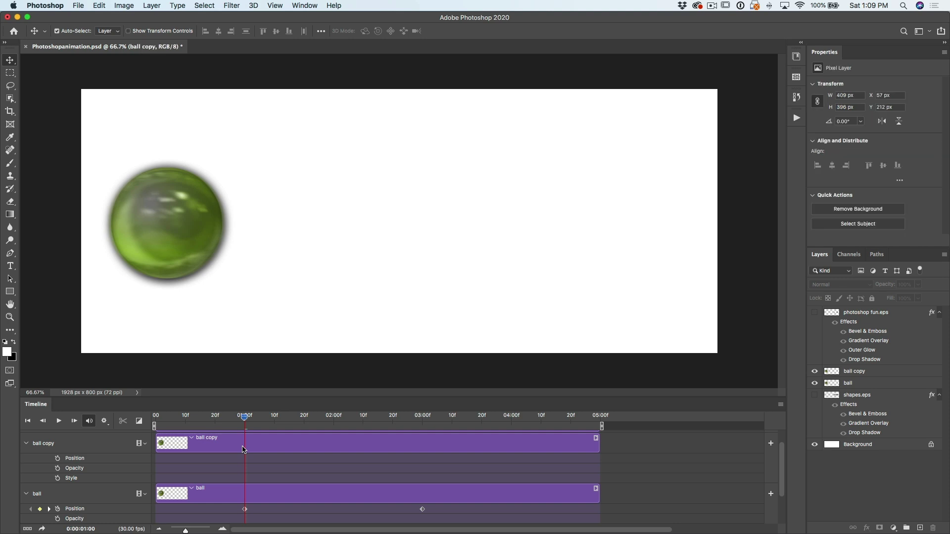
pyautogui.click(57, 459)
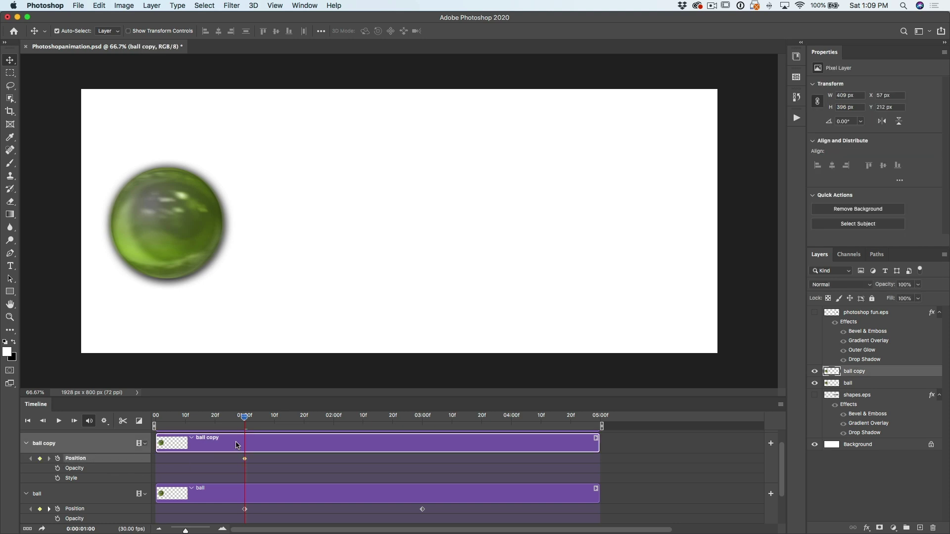
pyautogui.moveTo(246, 421); pyautogui.dragTo(423, 444)
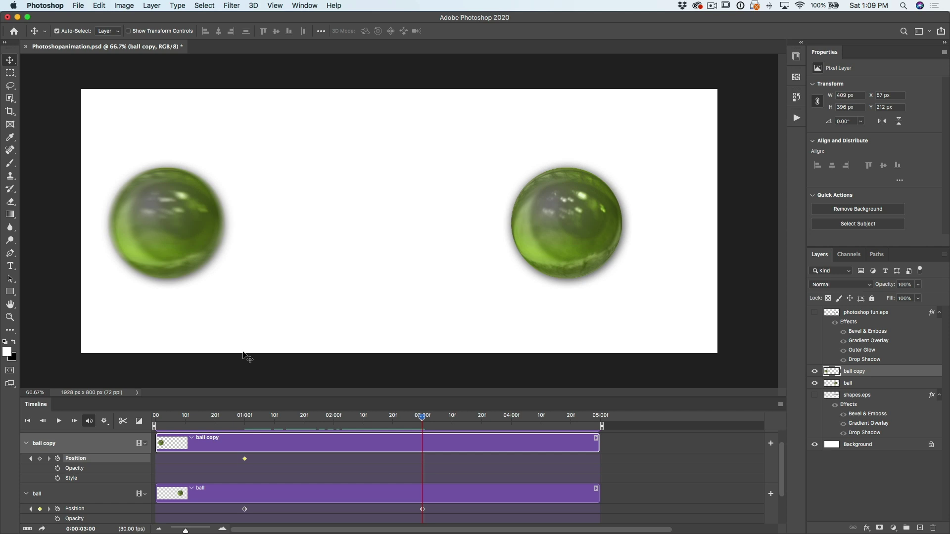
pyautogui.moveTo(177, 224); pyautogui.dragTo(578, 228)
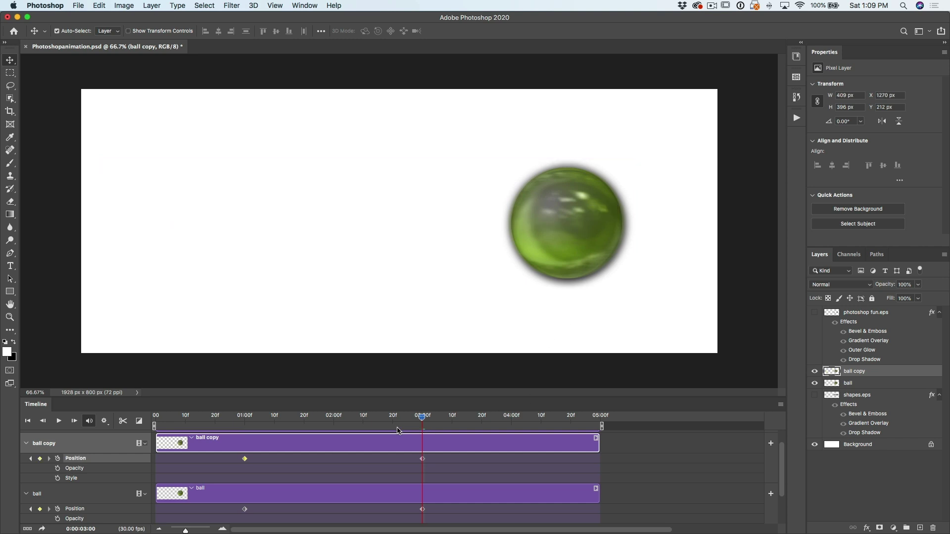
pyautogui.moveTo(421, 420); pyautogui.dragTo(242, 448)
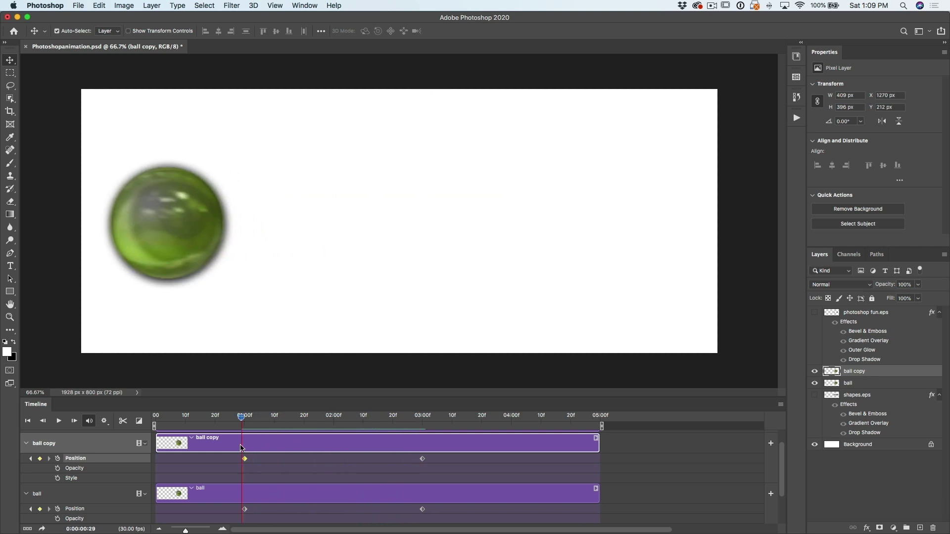
pyautogui.click(815, 371)
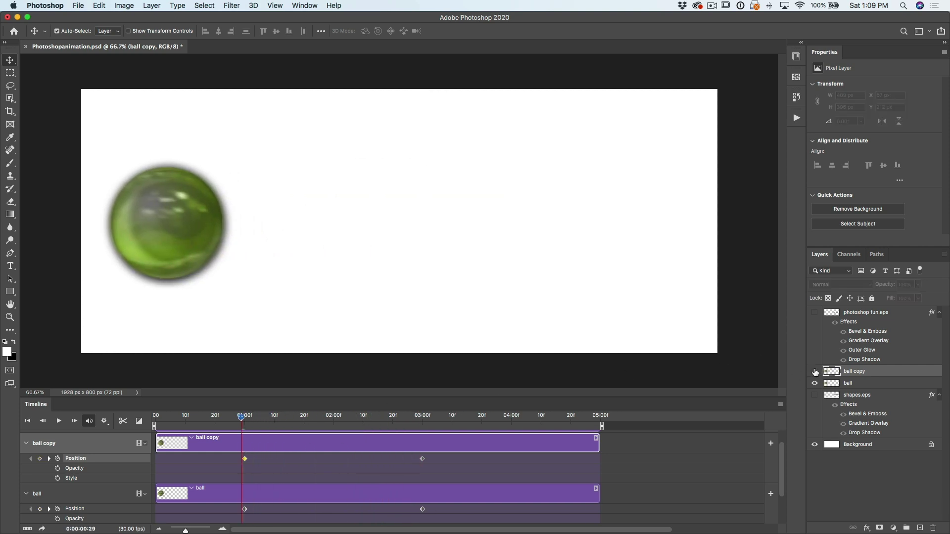
pyautogui.press('space')
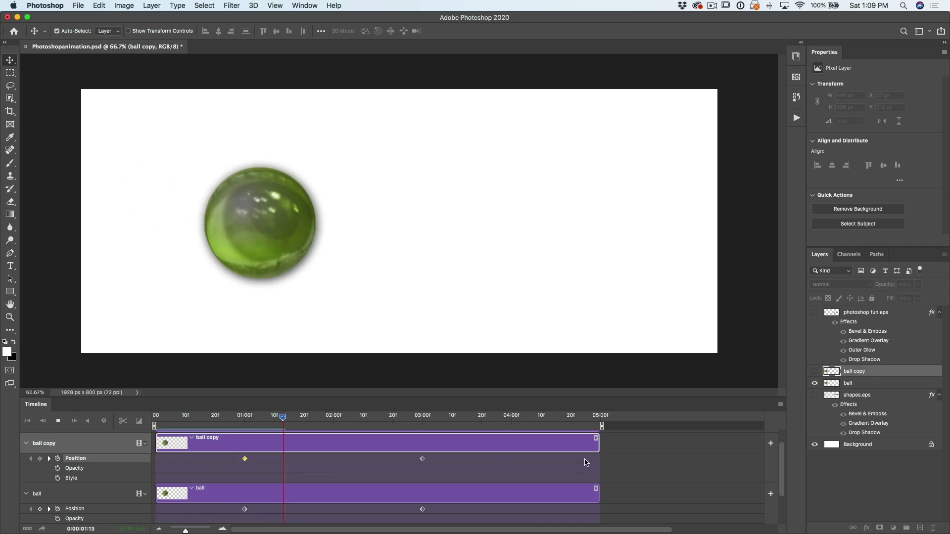
pyautogui.press('space')
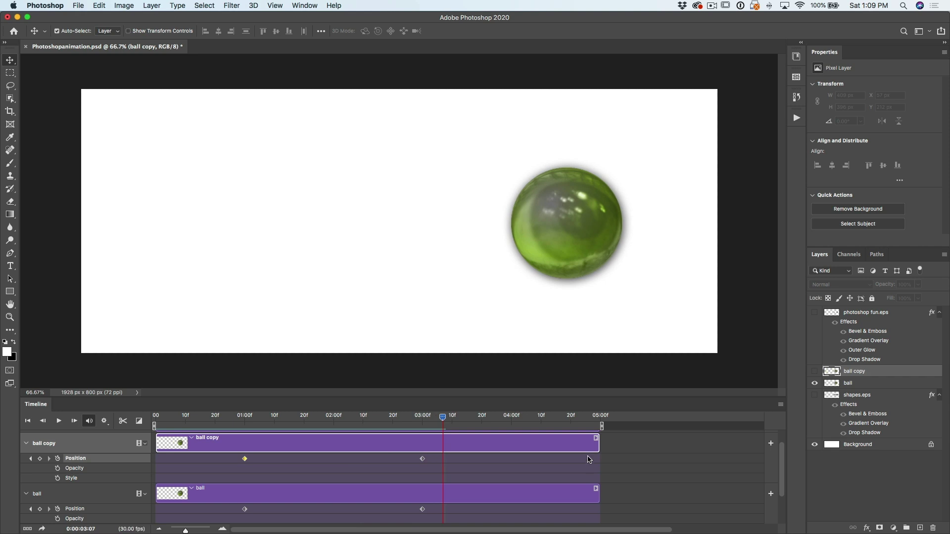
pyautogui.click(813, 371)
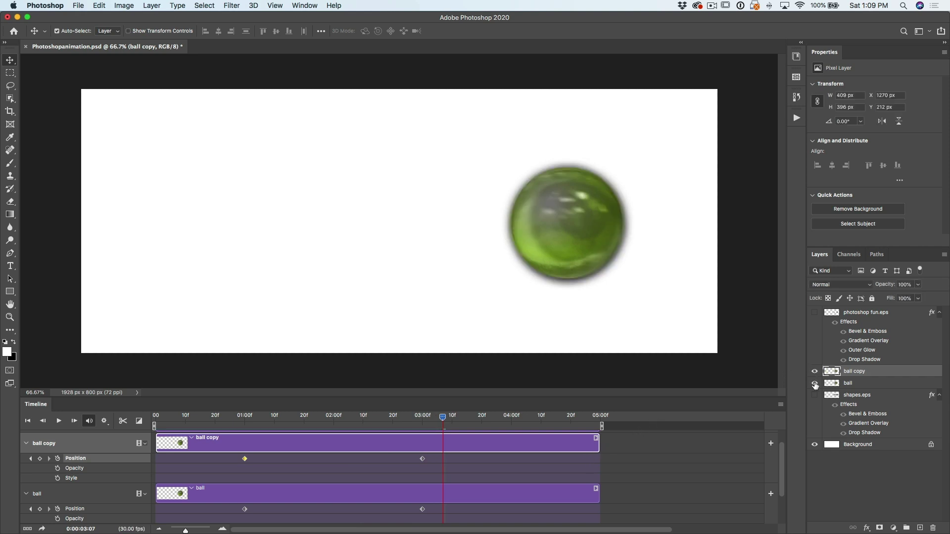
pyautogui.click(814, 383)
pyautogui.moveTo(449, 421); pyautogui.dragTo(197, 419)
pyautogui.press('space')
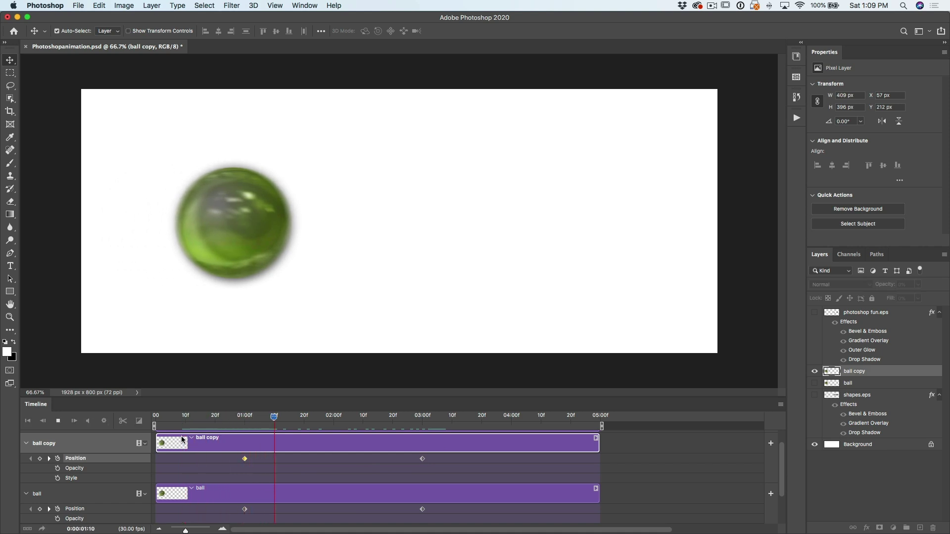
pyautogui.press('space')
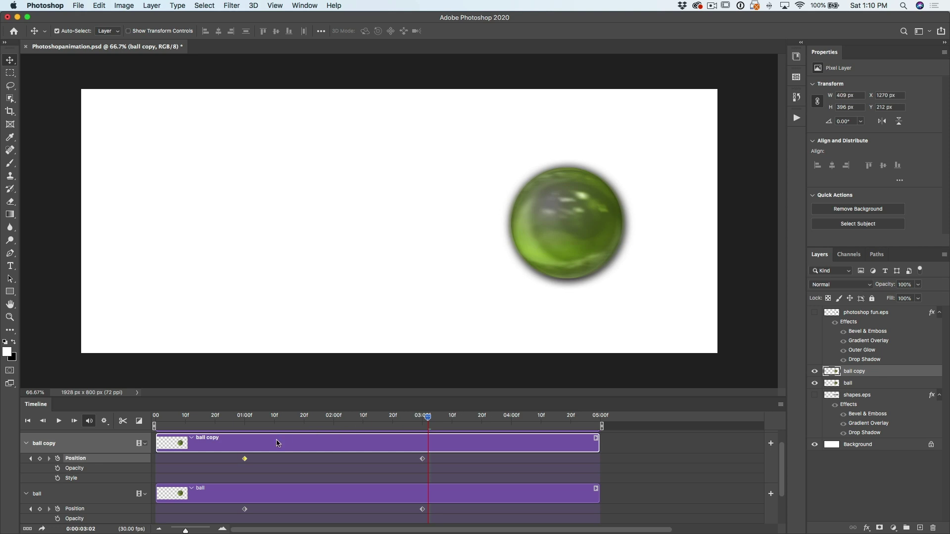
# - Move both balls' end keyframes to 02:01, hide the sharp ball, and preview the blurred copy
pyautogui.moveTo(421, 461); pyautogui.dragTo(336, 460)
pyautogui.moveTo(423, 509); pyautogui.dragTo(337, 510)
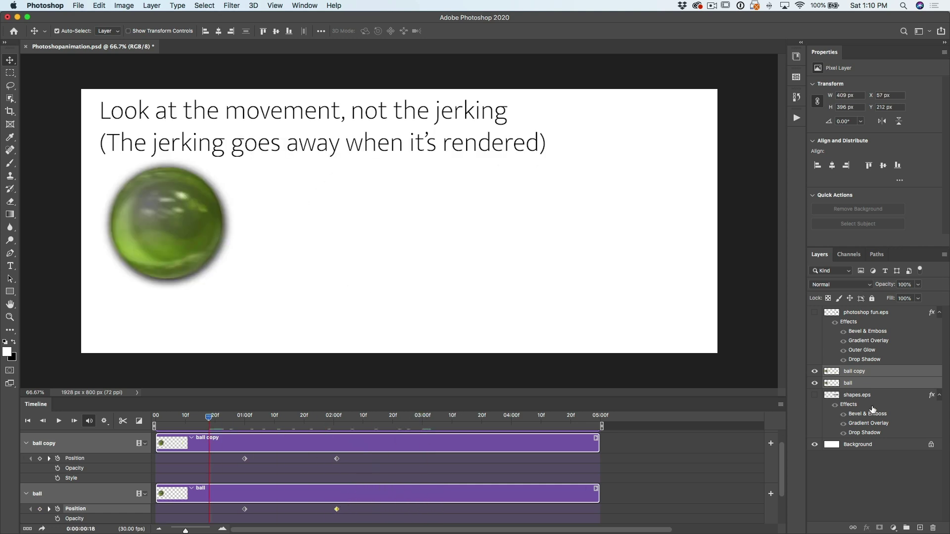
pyautogui.click(815, 371)
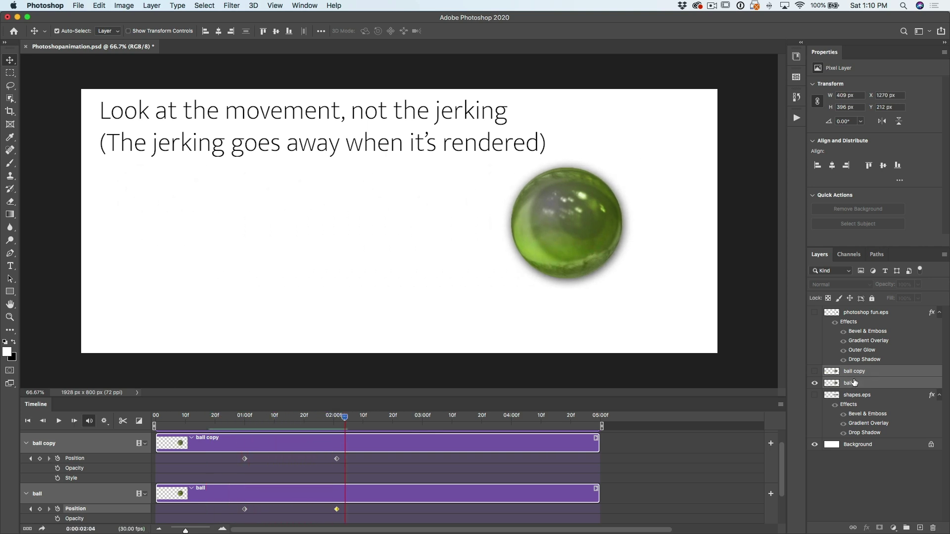
pyautogui.click(815, 372)
pyautogui.click(815, 383)
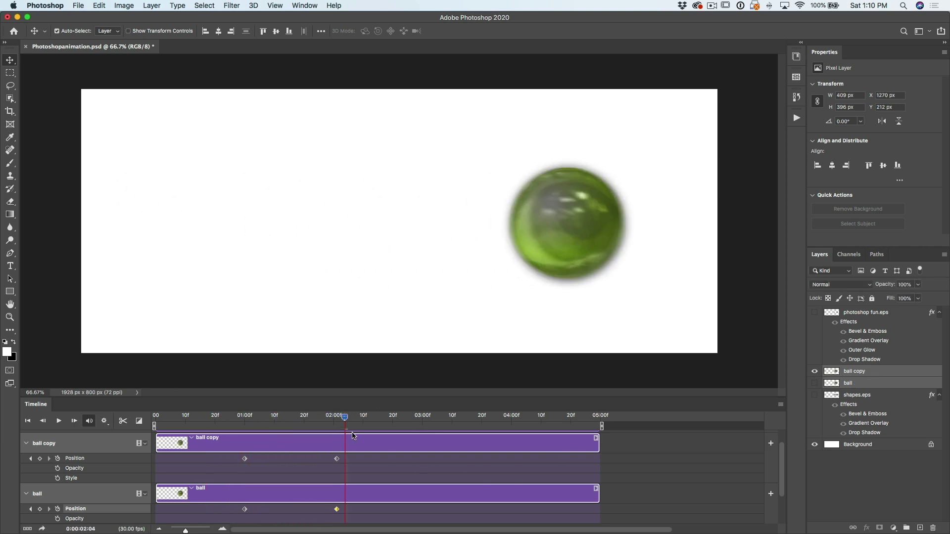
pyautogui.press('space')
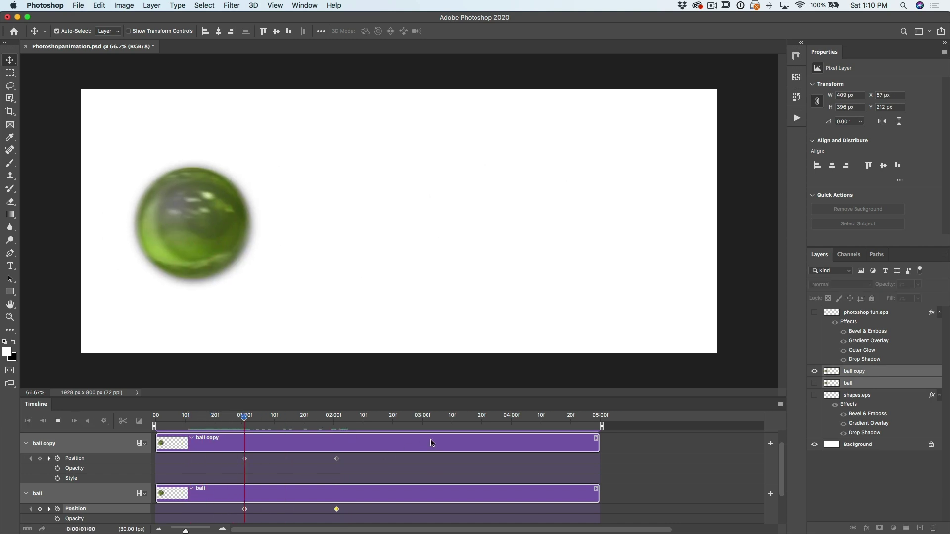
pyautogui.press('space')
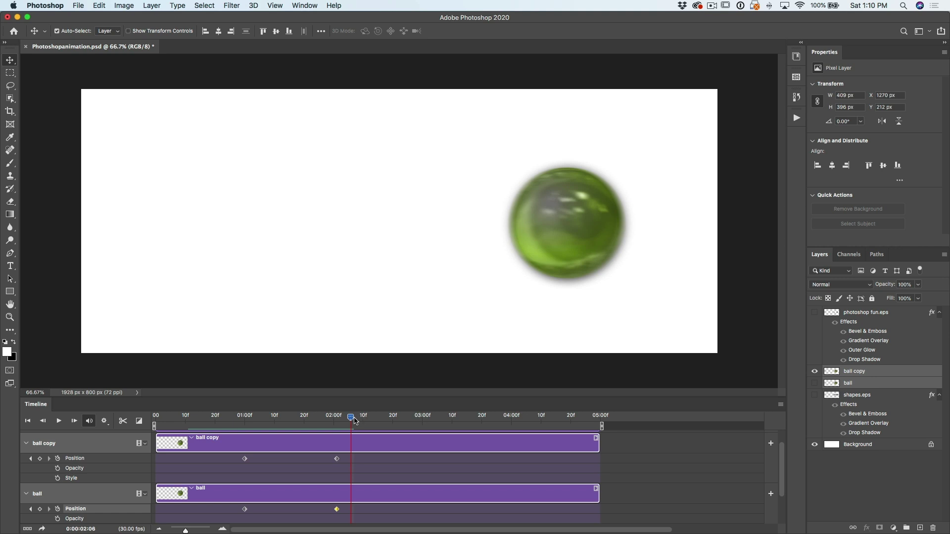
# - Show the ball layer again and trim the ball copy clip to about 1–2 seconds, then preview
pyautogui.moveTo(351, 418); pyautogui.dragTo(202, 432)
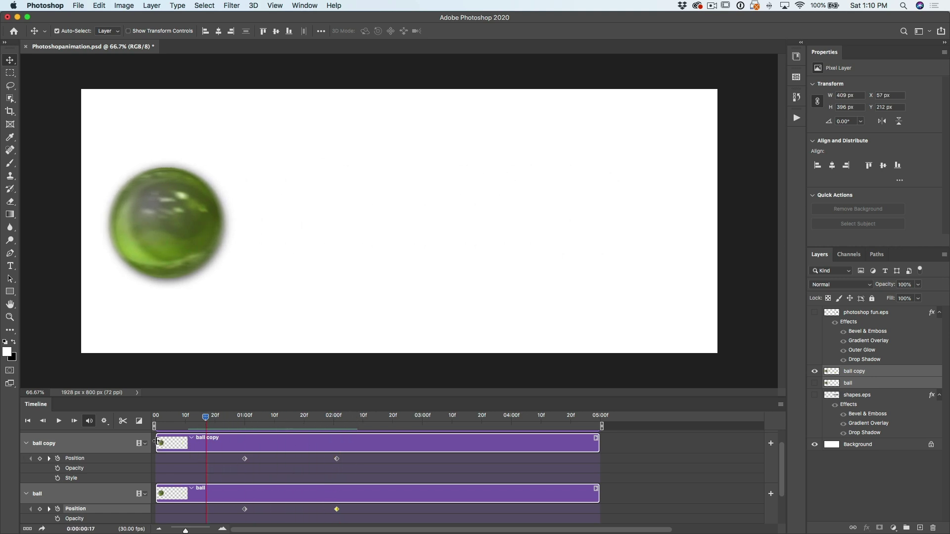
pyautogui.click(814, 384)
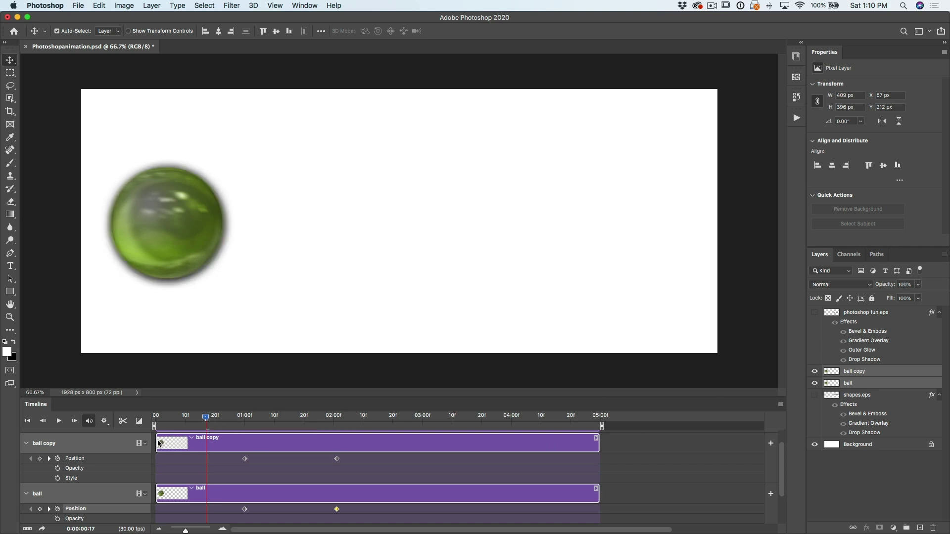
pyautogui.moveTo(158, 442); pyautogui.dragTo(239, 454)
pyautogui.moveTo(207, 421); pyautogui.dragTo(349, 437)
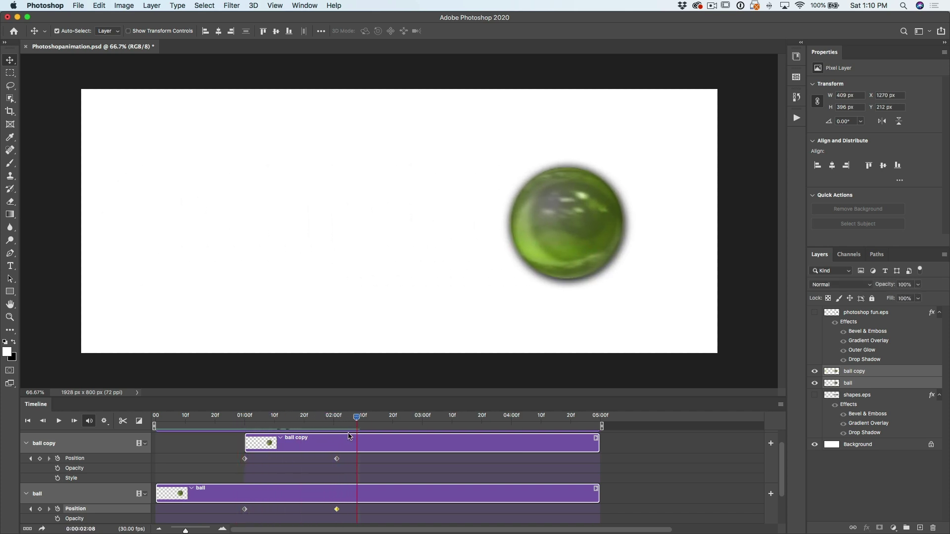
pyautogui.moveTo(597, 439); pyautogui.dragTo(148, 418)
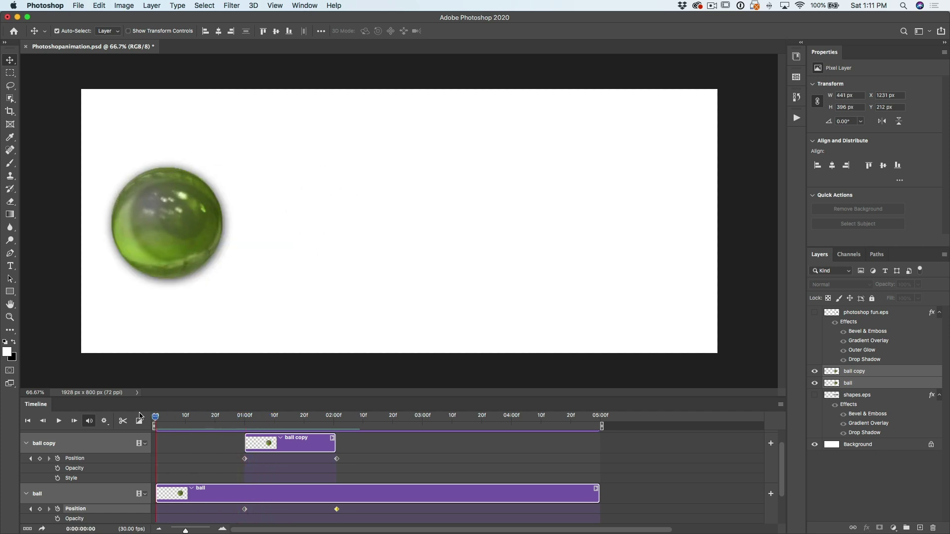
pyautogui.press('space')
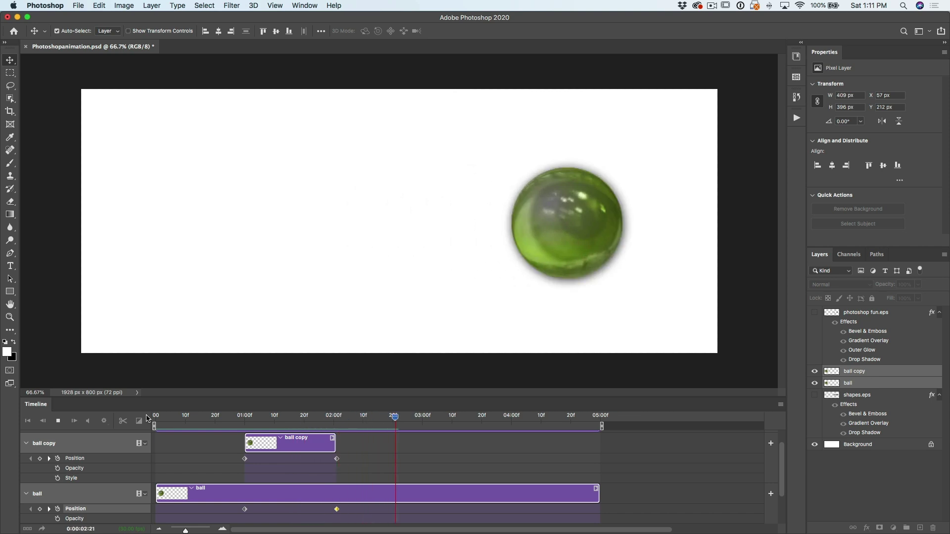
pyautogui.press('space')
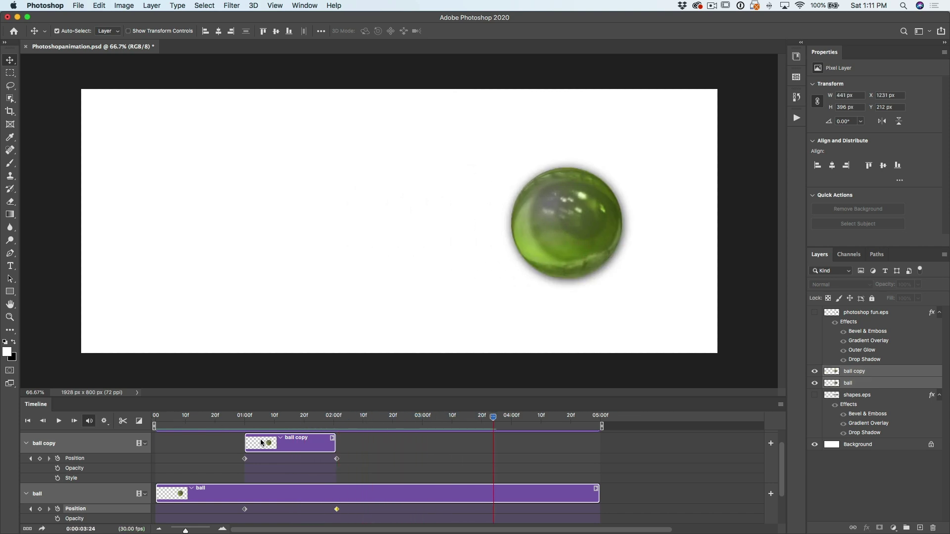
pyautogui.click(263, 443)
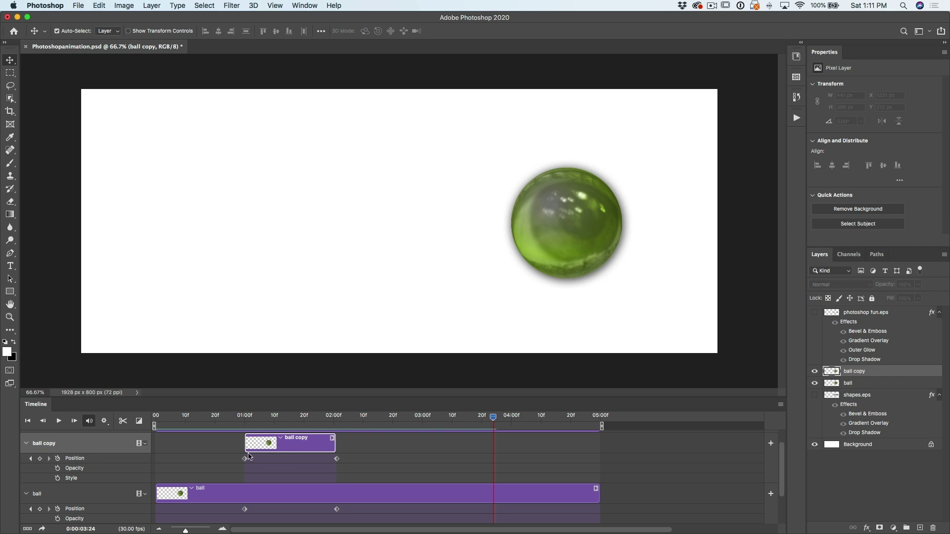
# - Add 0.25-second Fade transitions to both ends of the ball copy clip and check the fade-in
pyautogui.click(139, 422)
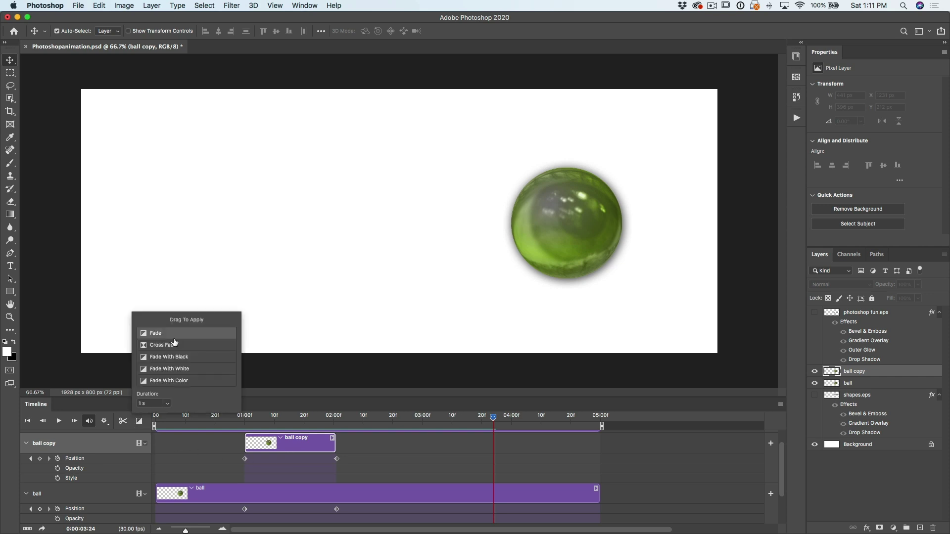
pyautogui.click(167, 404)
pyautogui.moveTo(169, 411); pyautogui.dragTo(168, 417)
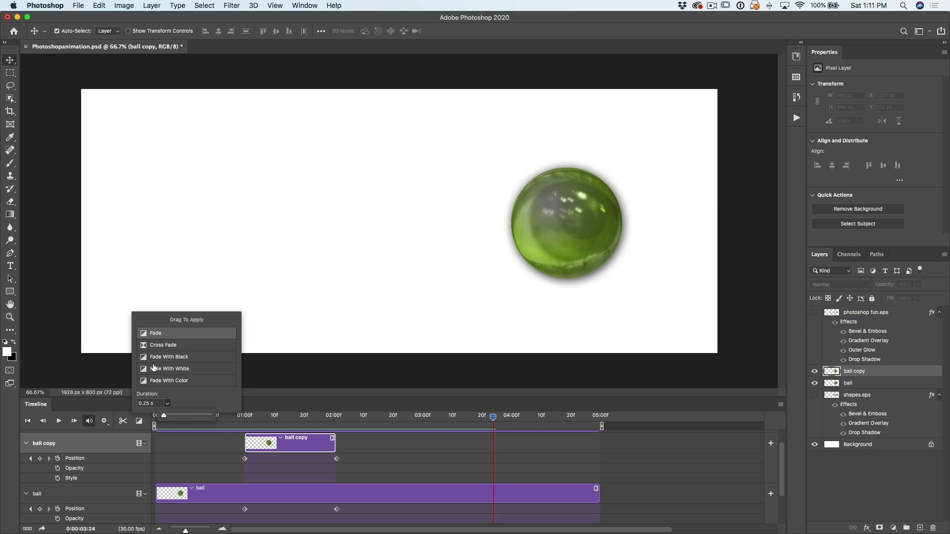
pyautogui.click(173, 333)
pyautogui.moveTo(174, 339); pyautogui.dragTo(252, 446)
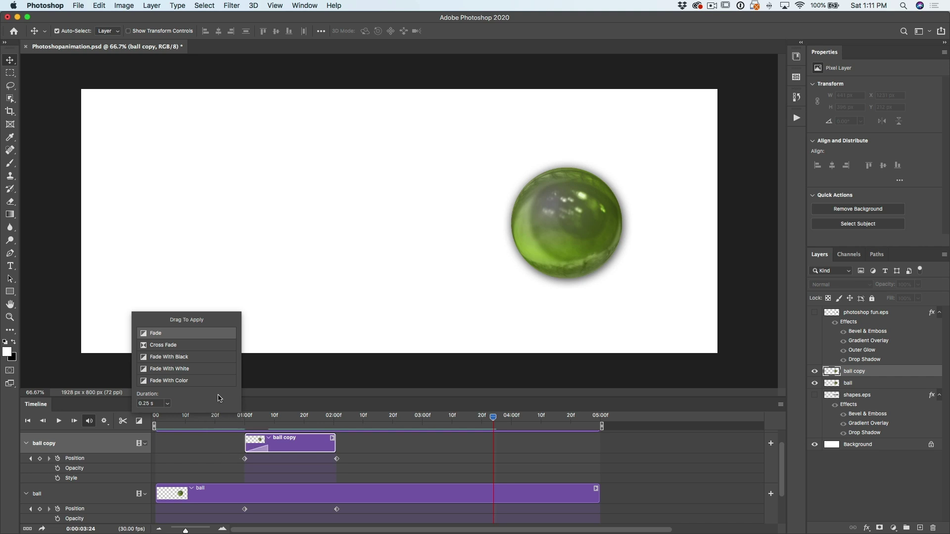
pyautogui.moveTo(175, 338); pyautogui.dragTo(328, 445)
pyautogui.click(220, 427)
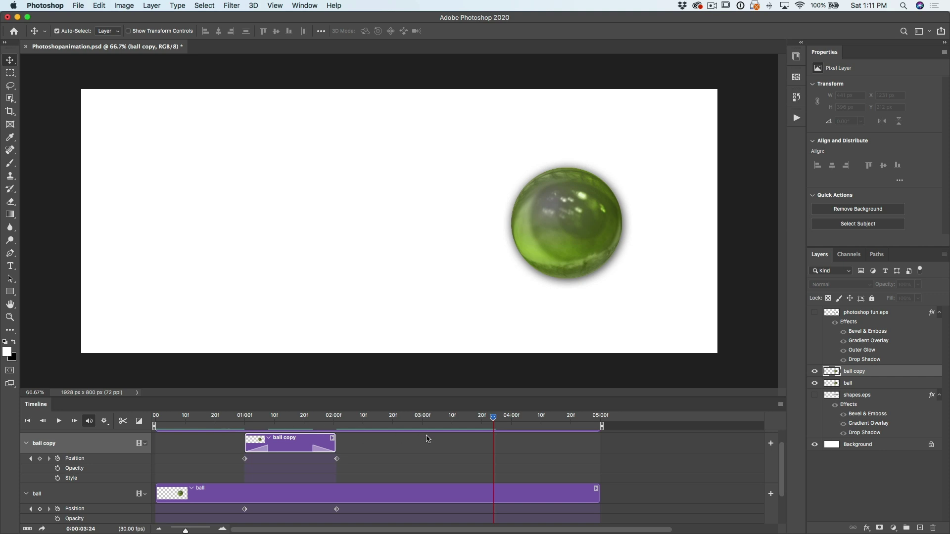
pyautogui.moveTo(492, 418); pyautogui.dragTo(238, 417)
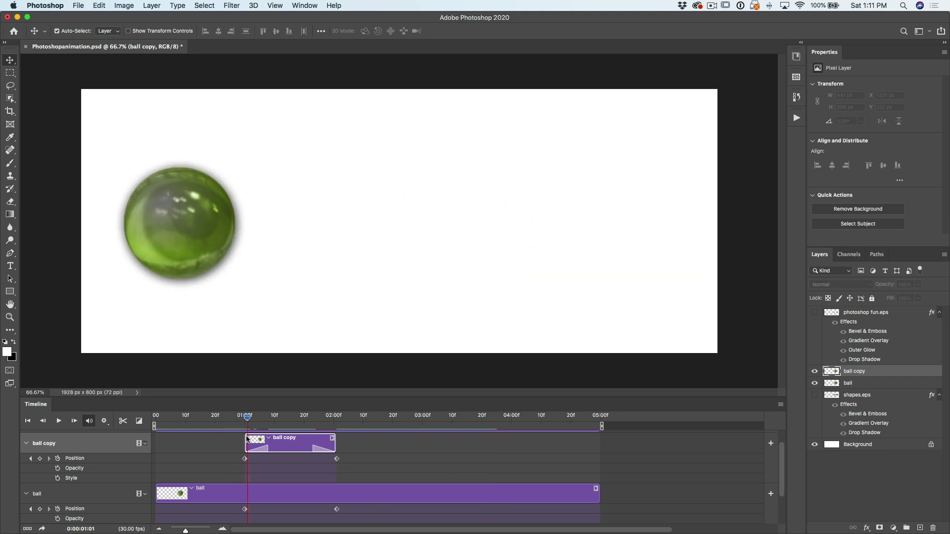
pyautogui.moveTo(247, 438); pyautogui.dragTo(148, 441)
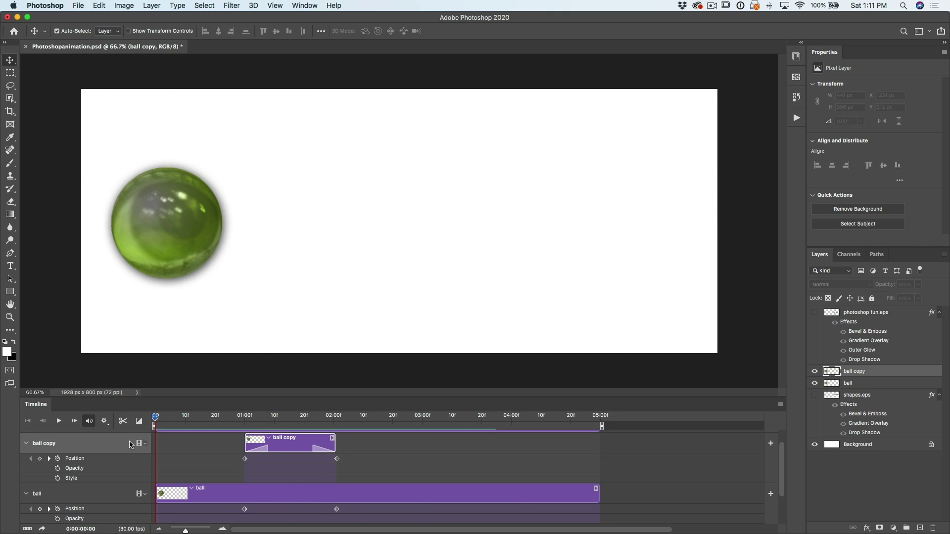
# - Preview the fades, then turn on the photoshop fun.eps and shapes.eps layers
pyautogui.press('space')
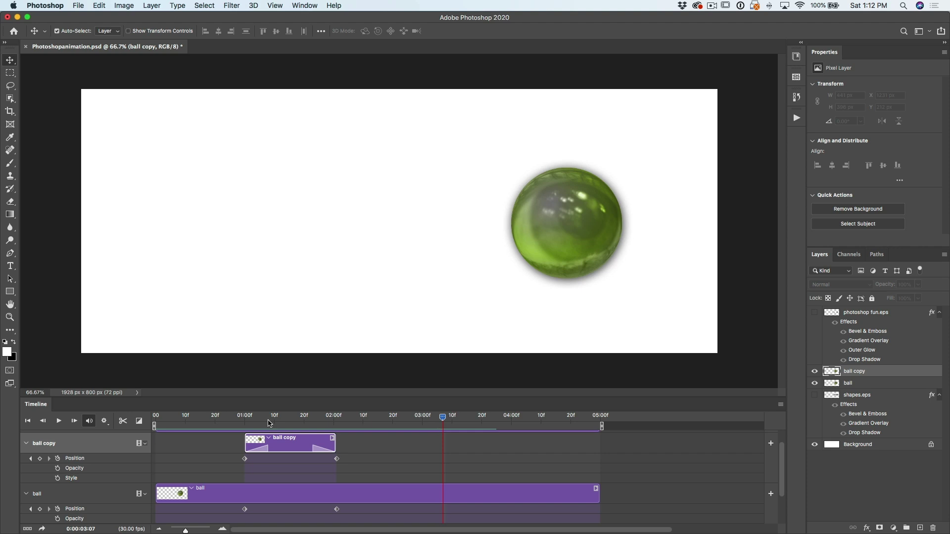
pyautogui.moveTo(442, 420); pyautogui.dragTo(155, 418)
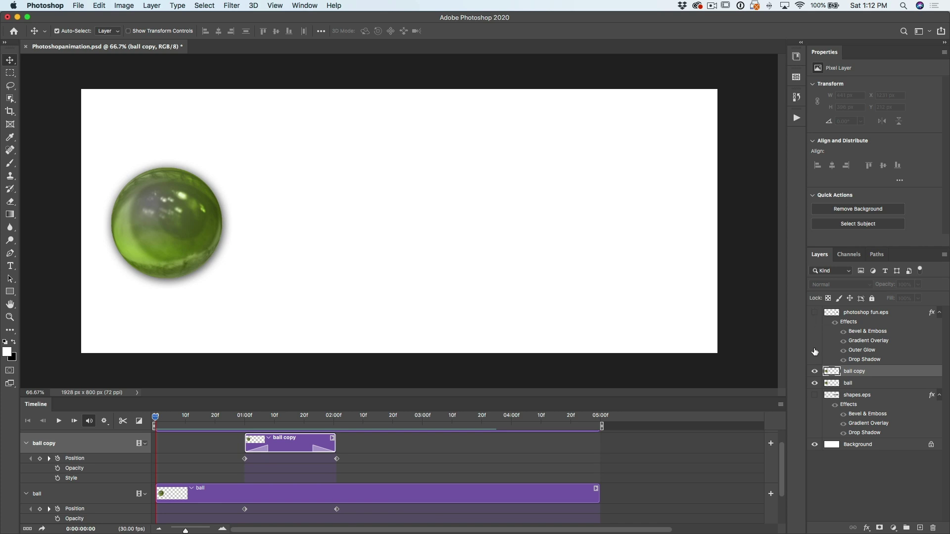
pyautogui.click(814, 313)
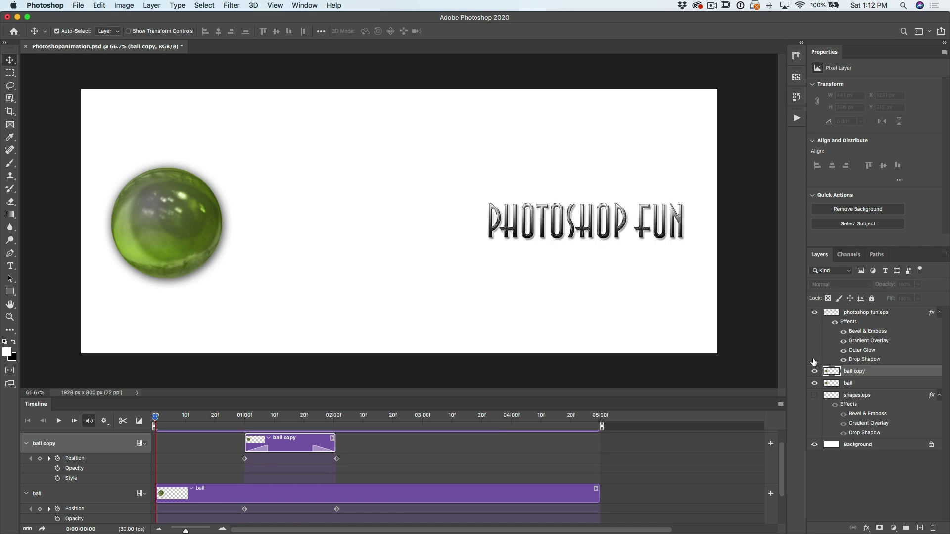
pyautogui.click(814, 395)
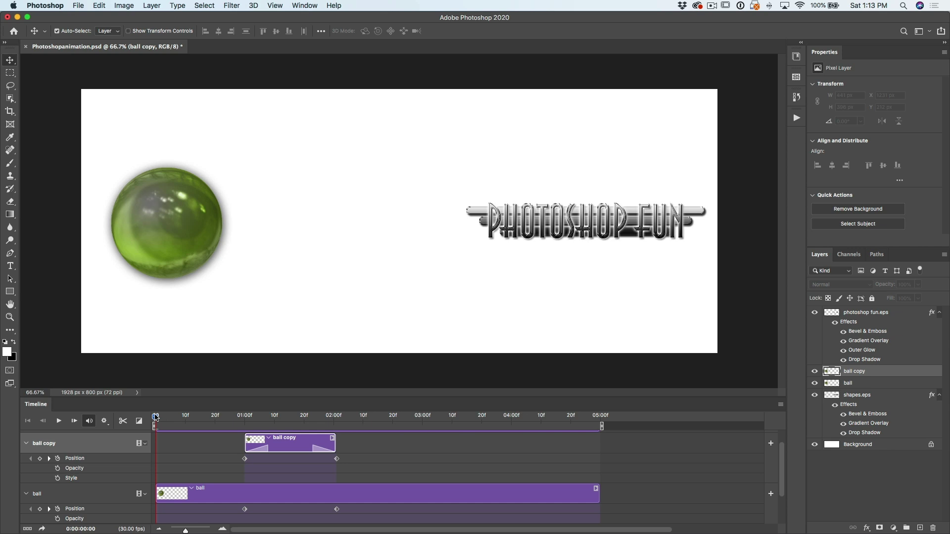
pyautogui.moveTo(156, 418); pyautogui.dragTo(340, 447)
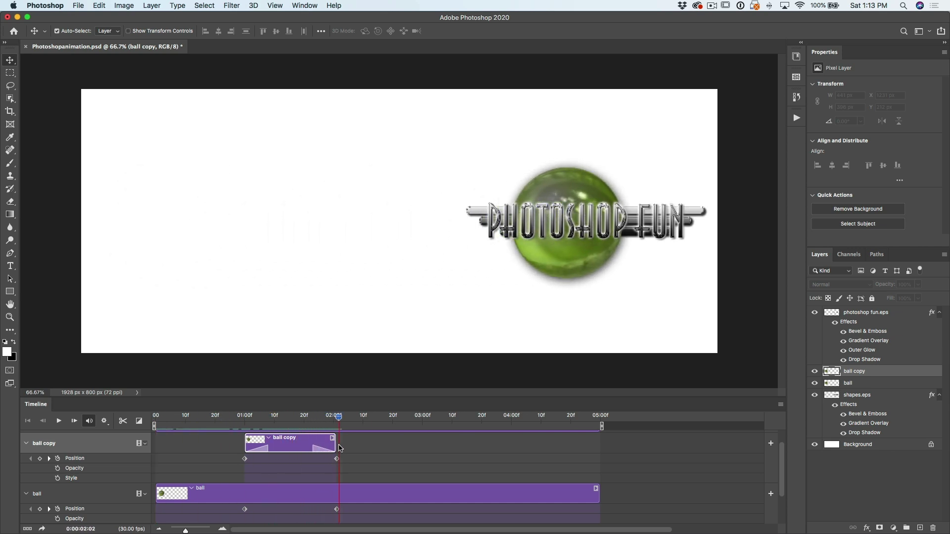
# - Select shapes.eps and photoshop fun.eps and nudge them 30 px left to X 1136 px
pyautogui.click(493, 416)
pyautogui.keyDown('shift'); pyautogui.click(847, 383); pyautogui.keyUp('shift')
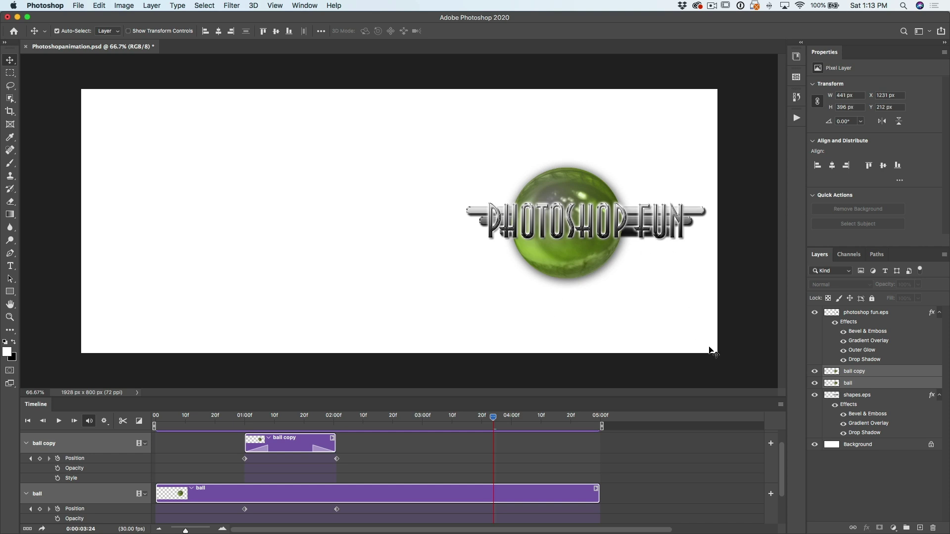
pyautogui.click(864, 395)
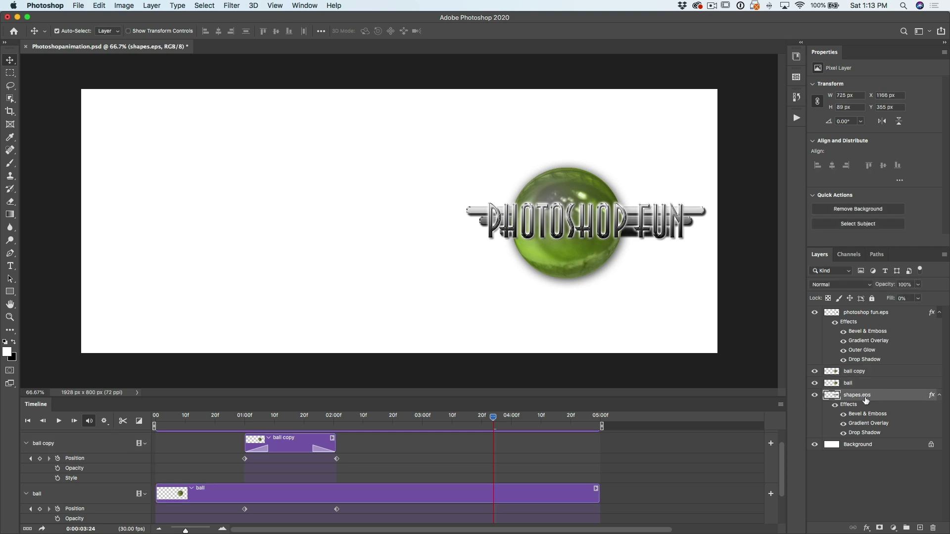
pyautogui.keyDown('super'); pyautogui.click(870, 317); pyautogui.keyUp('super')
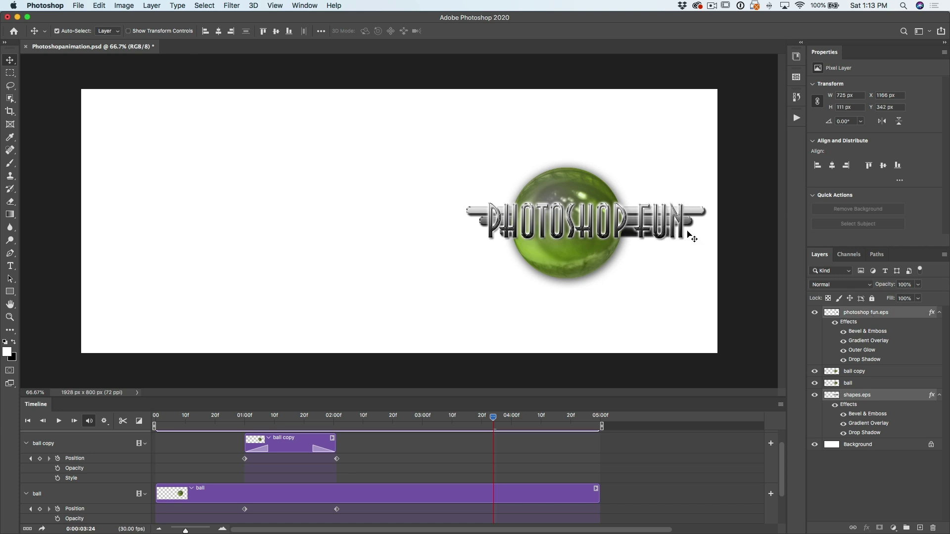
pyautogui.hotkey('shift', 'Left')
pyautogui.hotkey('shift', 'Left')
pyautogui.hotkey('shift', 'Left')
pyautogui.hotkey('shift', 'Left')
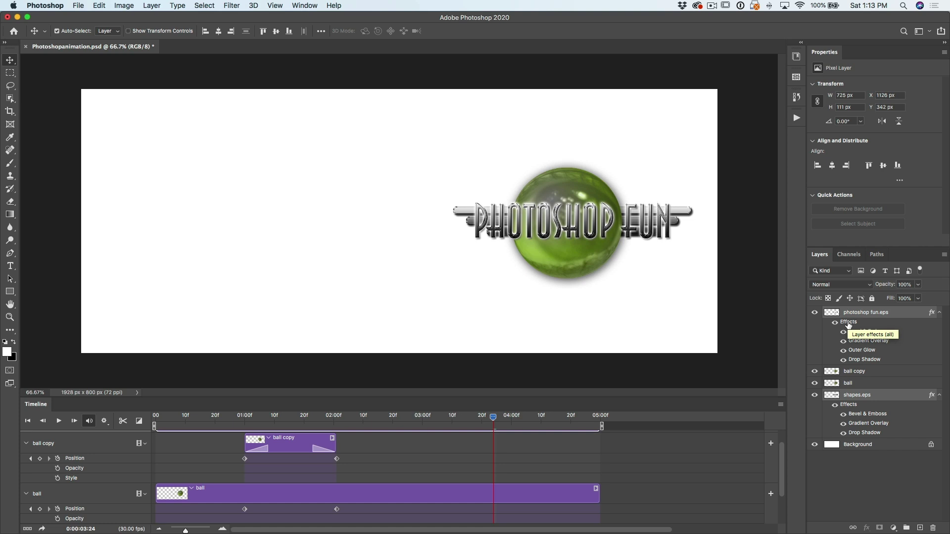
pyautogui.hotkey('shift', 'Right')
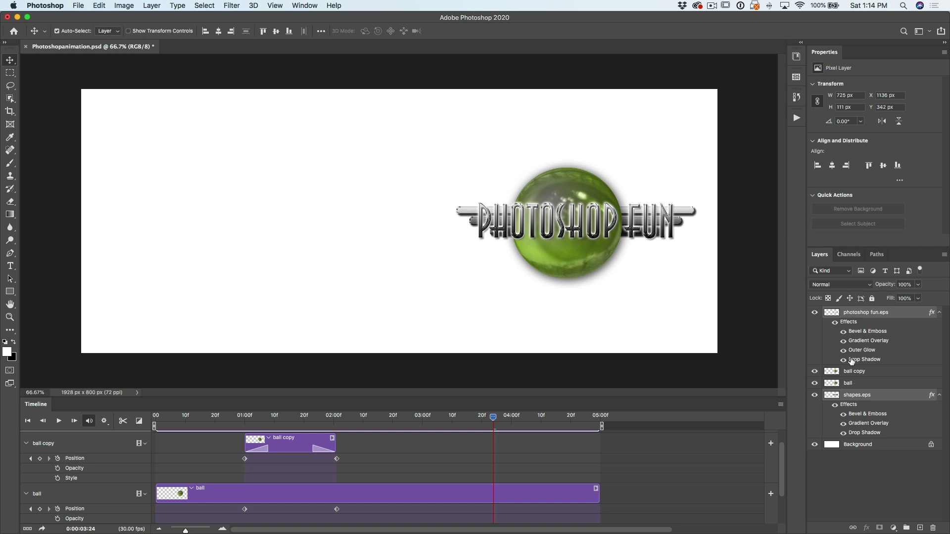
# - Enlarge the timeline and start the photoshop fun.eps and shapes.eps clips at 02:13
pyautogui.scroll(2, 595, 477)
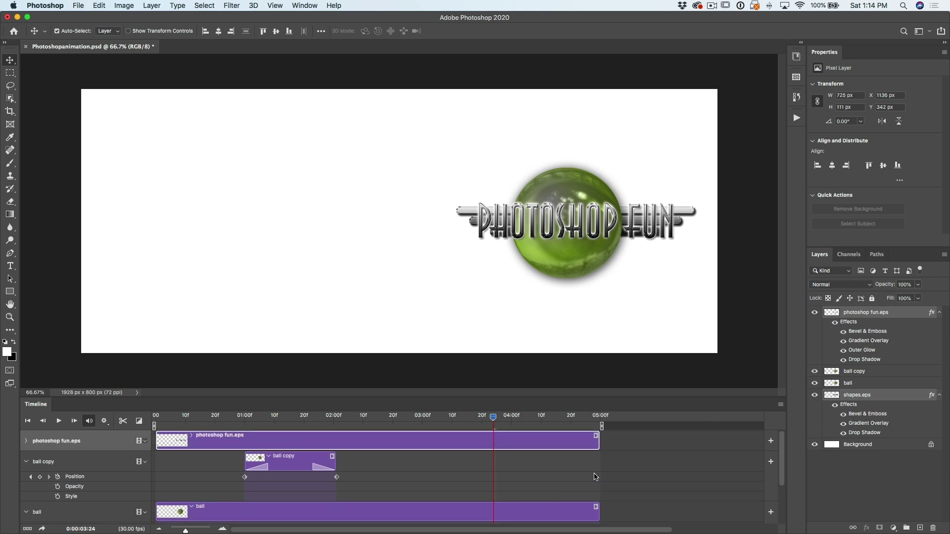
pyautogui.scroll(-3, 404, 493)
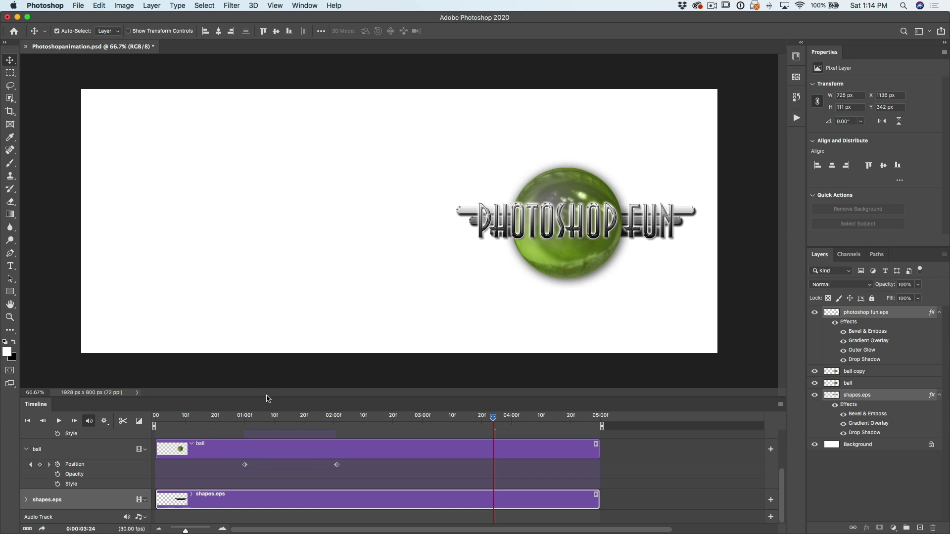
pyautogui.moveTo(268, 398); pyautogui.dragTo(262, 291)
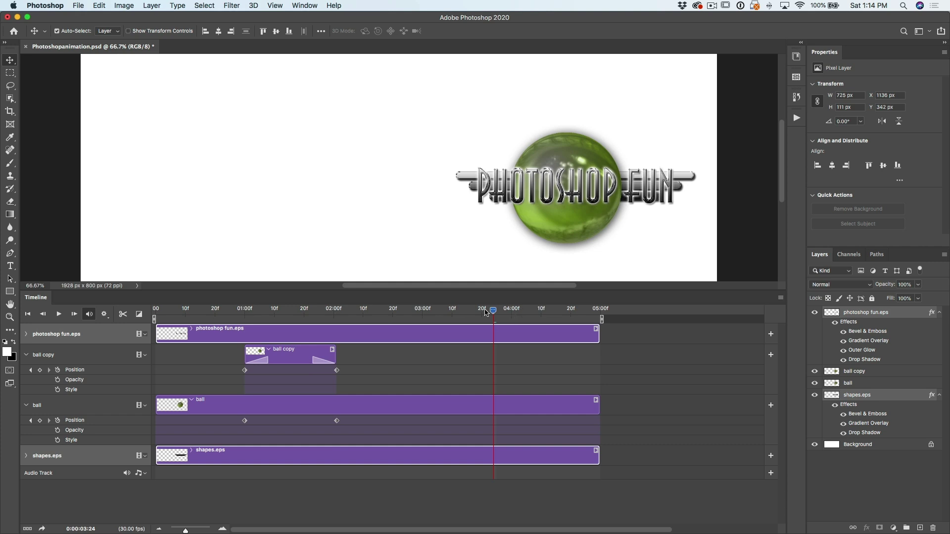
pyautogui.moveTo(486, 312); pyautogui.dragTo(295, 338)
pyautogui.press('space')
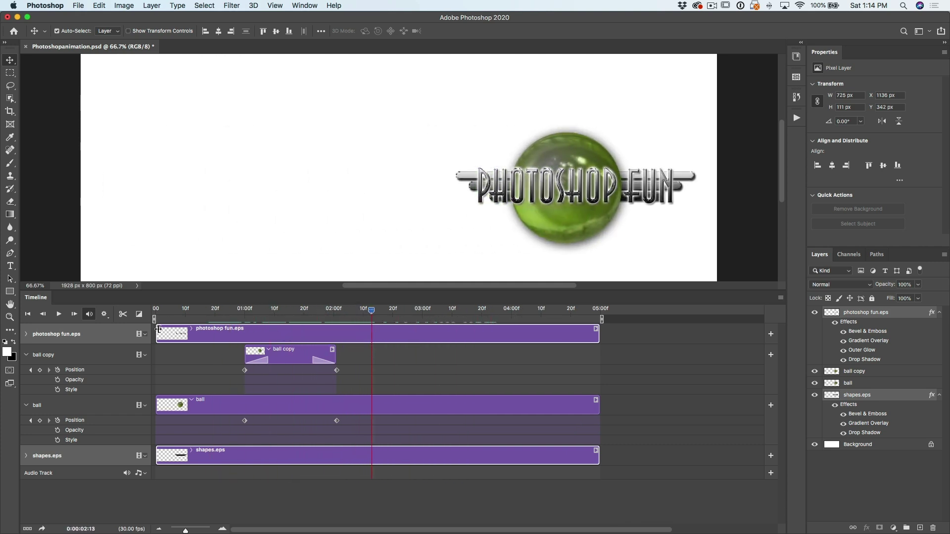
pyautogui.moveTo(158, 329); pyautogui.dragTo(371, 339)
pyautogui.moveTo(156, 454); pyautogui.dragTo(368, 477)
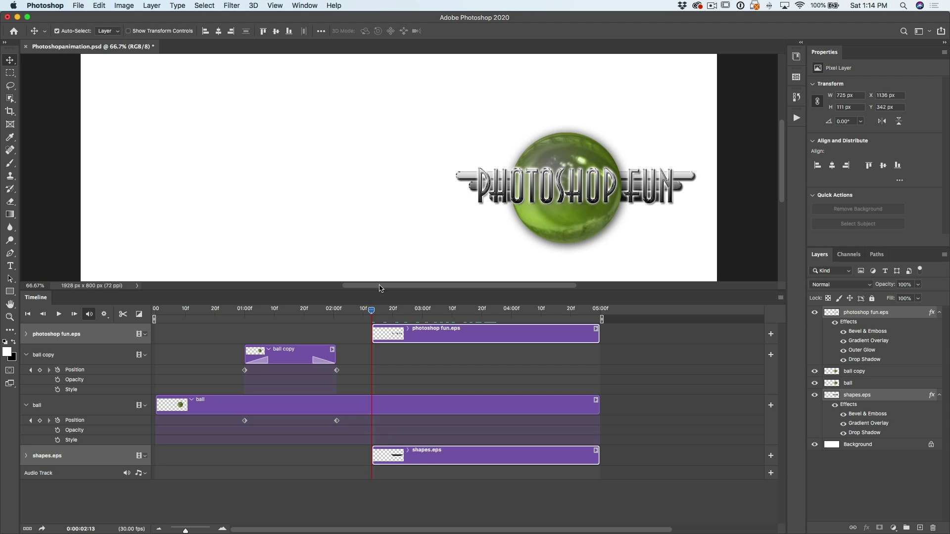
pyautogui.moveTo(372, 311)
pyautogui.mouseDown()
pyautogui.moveTo(349, 310)
pyautogui.moveTo(399, 310)
pyautogui.moveTo(355, 316)
pyautogui.moveTo(388, 310)
pyautogui.moveTo(362, 311)
pyautogui.mouseUp()
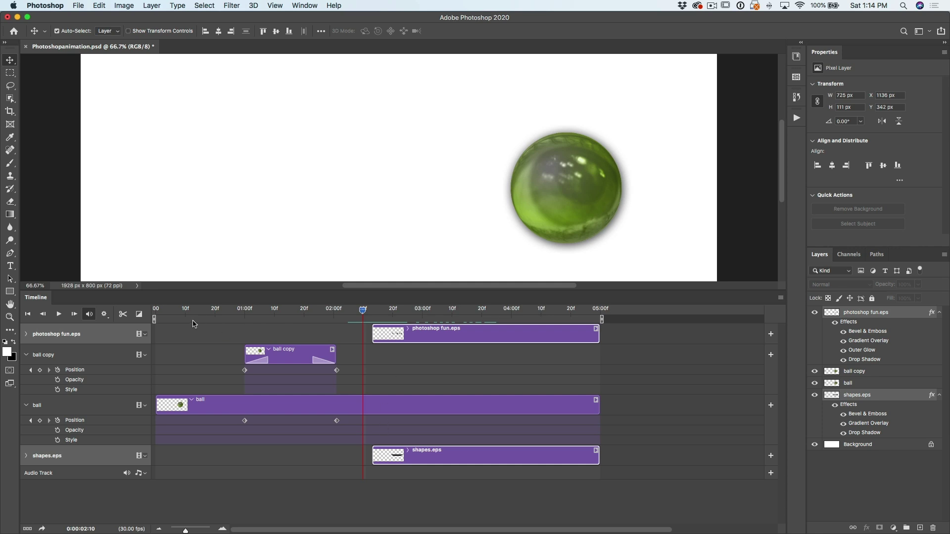
pyautogui.click(140, 315)
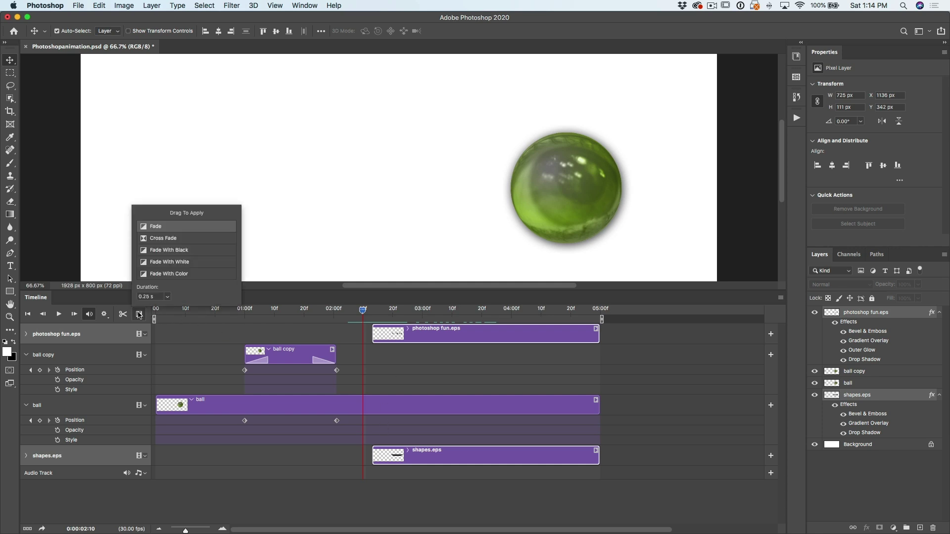
# - Set the transition duration to 1 s and add a Fade to both logo clips' starts
pyautogui.click(166, 297)
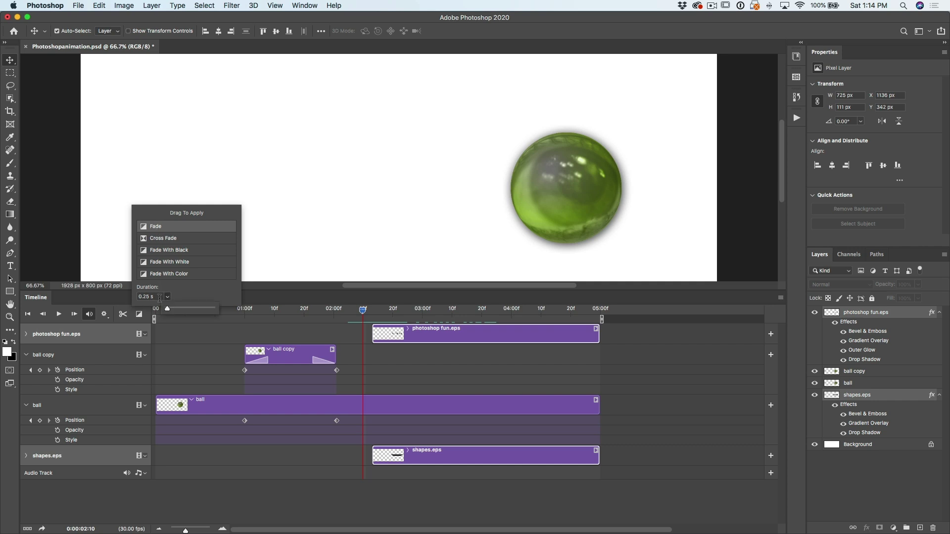
pyautogui.click(159, 298)
pyautogui.write('1')
pyautogui.moveTo(153, 227); pyautogui.dragTo(384, 336)
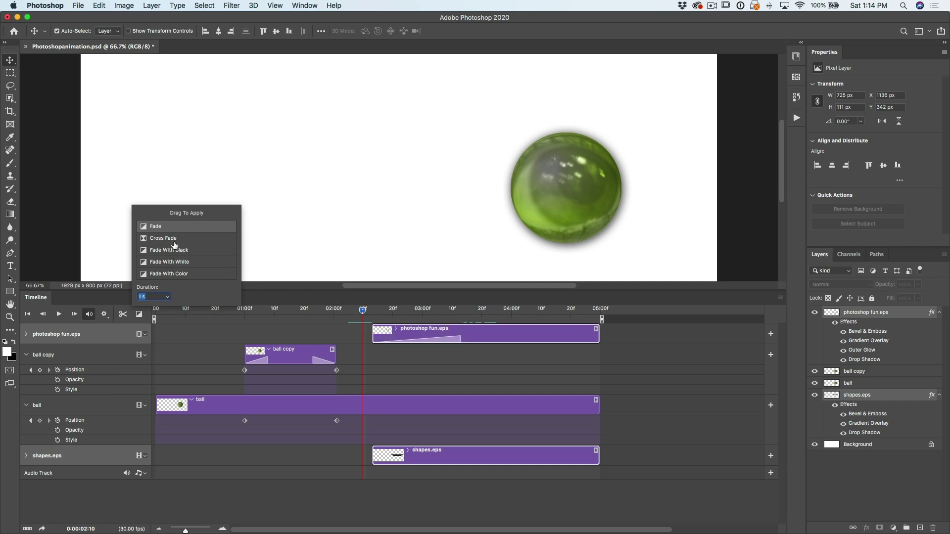
pyautogui.moveTo(170, 228); pyautogui.dragTo(388, 459)
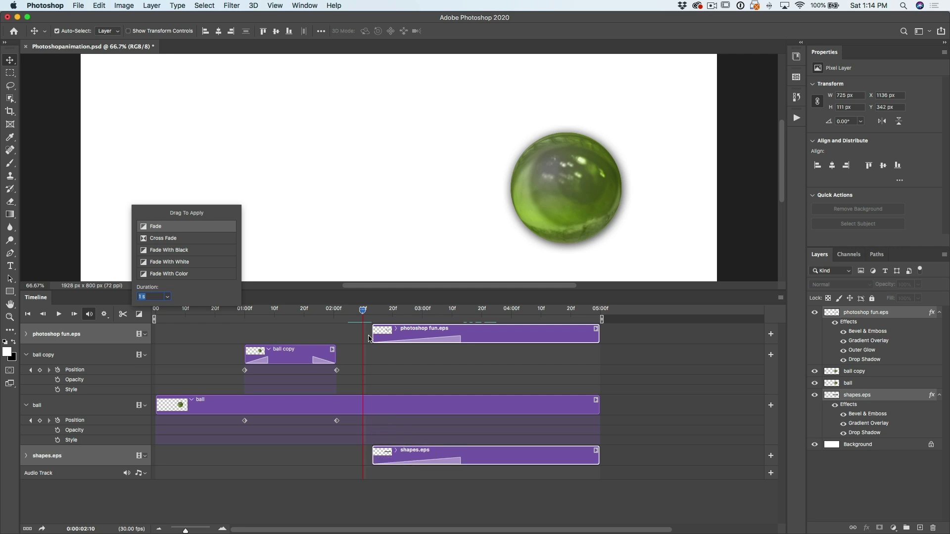
pyautogui.moveTo(365, 312); pyautogui.dragTo(79, 319)
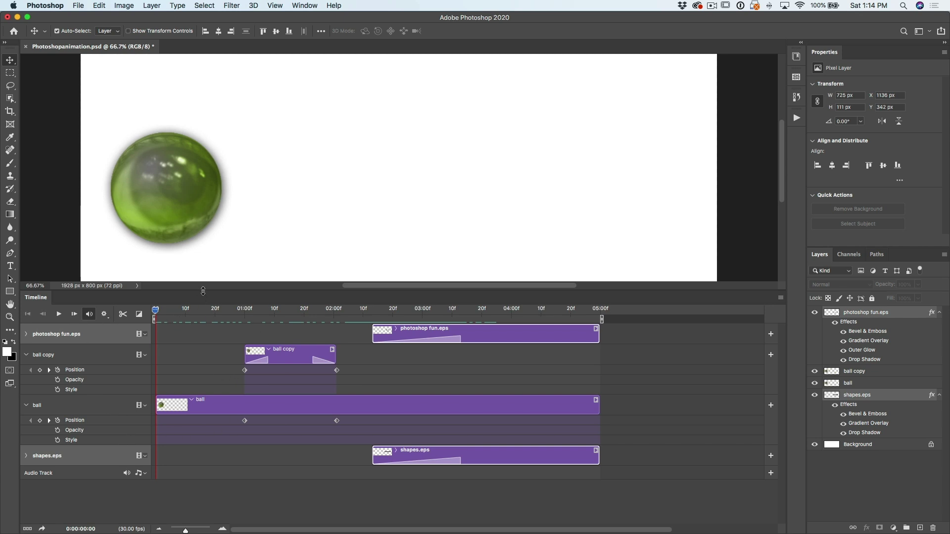
# - Enlarge the canvas above the timeline, turn on Loop Playback, and preview the looping animation
pyautogui.moveTo(203, 291); pyautogui.dragTo(206, 336)
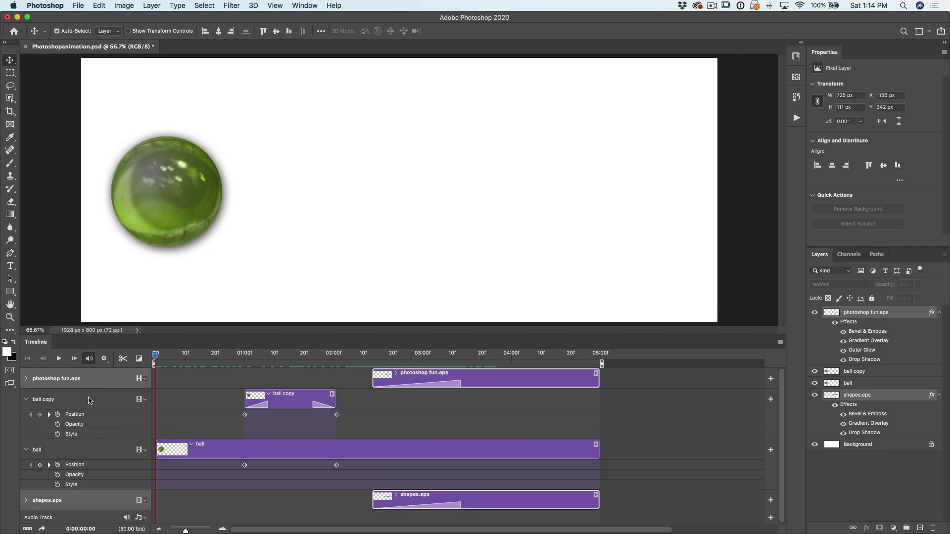
pyautogui.click(60, 359)
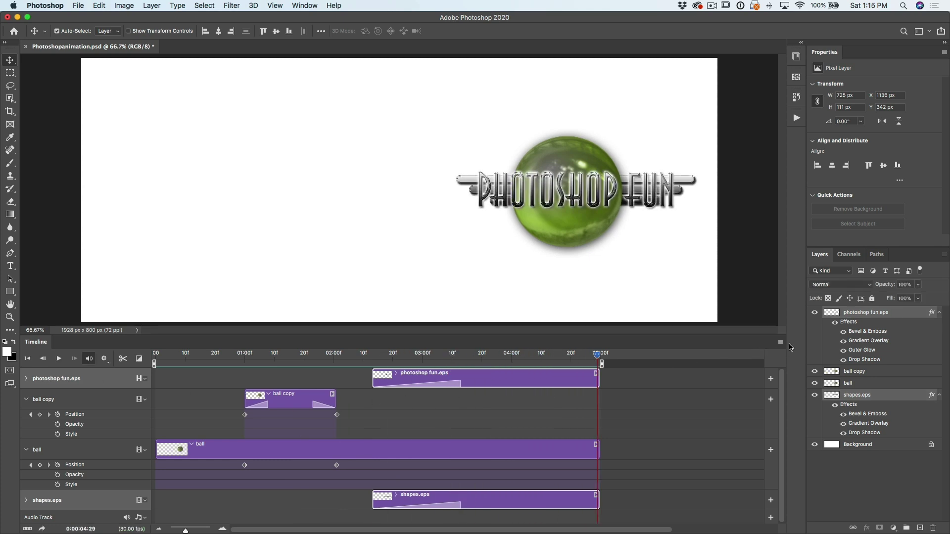
pyautogui.click(781, 343)
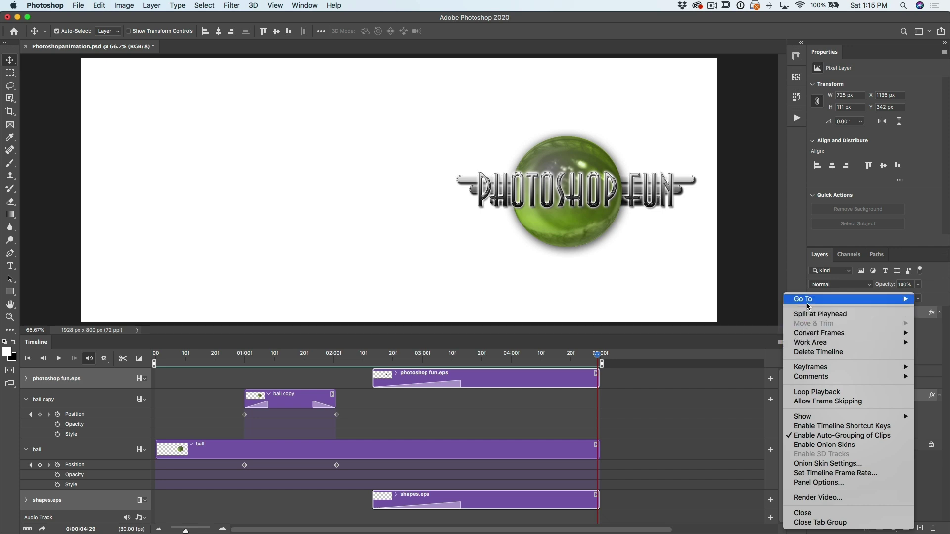
pyautogui.click(811, 392)
pyautogui.press('space')
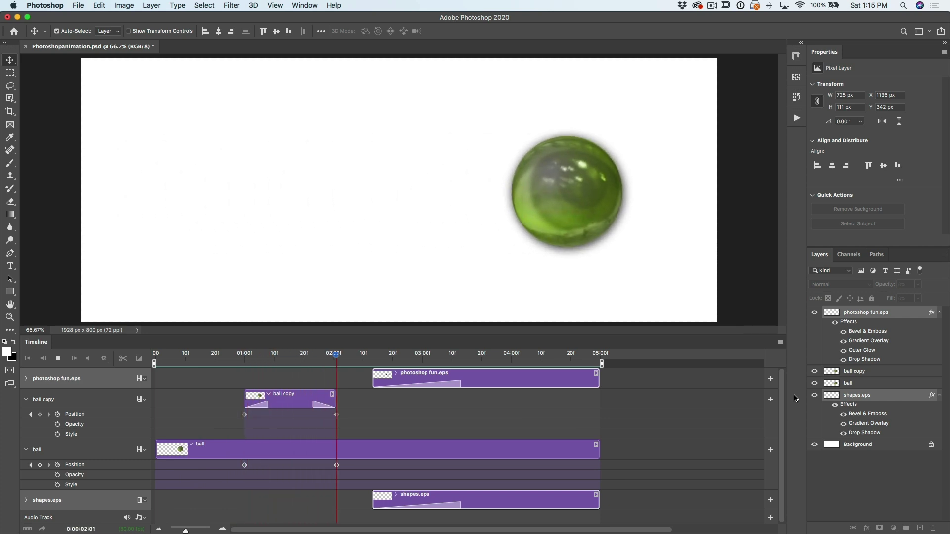
pyautogui.press('space')
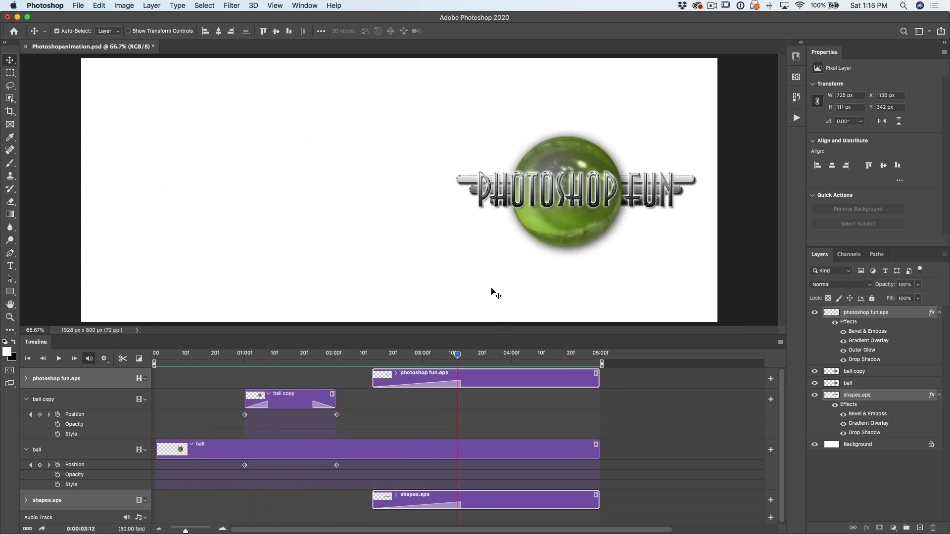
# - Shift the start of the photoshop fun.eps and shapes.eps clips earlier to about 02:00
pyautogui.click(407, 381)
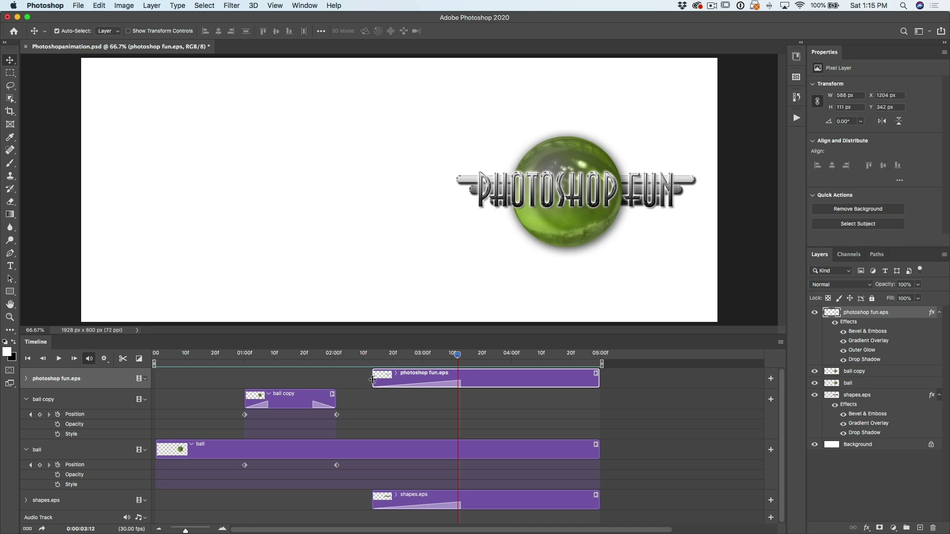
pyautogui.moveTo(373, 378); pyautogui.dragTo(337, 379)
pyautogui.moveTo(373, 495); pyautogui.dragTo(337, 494)
# - Rewind to the beginning and preview the animation with the earlier logo and shapes
pyautogui.moveTo(311, 353); pyautogui.dragTo(155, 353)
pyautogui.press('space')
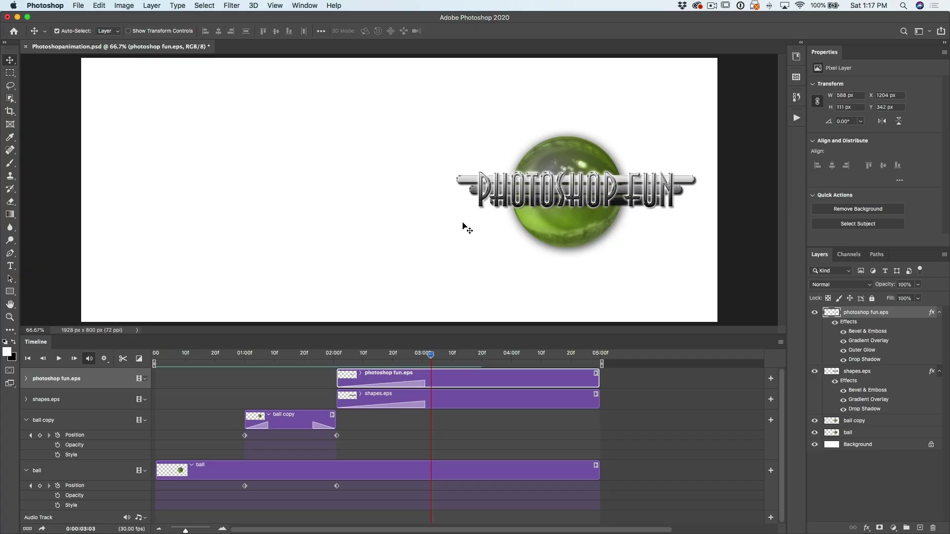
pyautogui.click(81, 6)
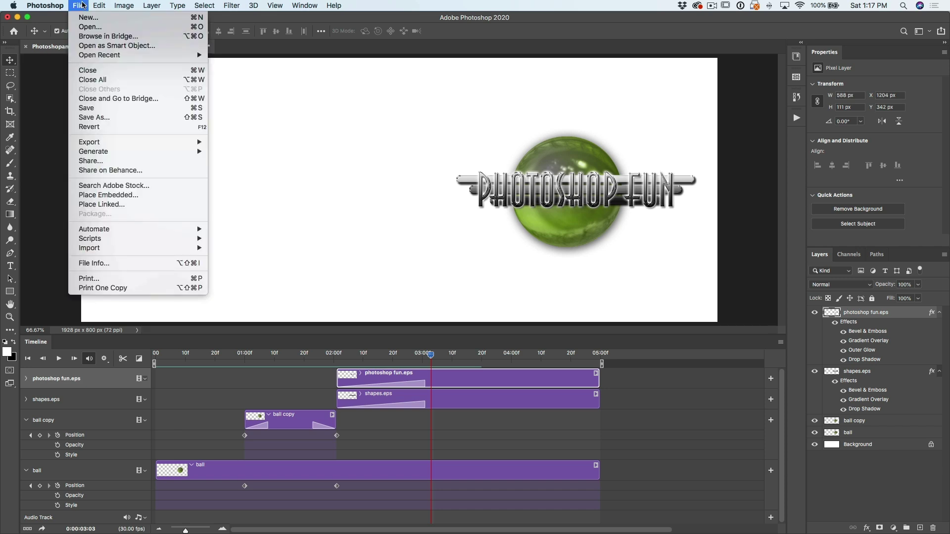
pyautogui.moveTo(105, 144)
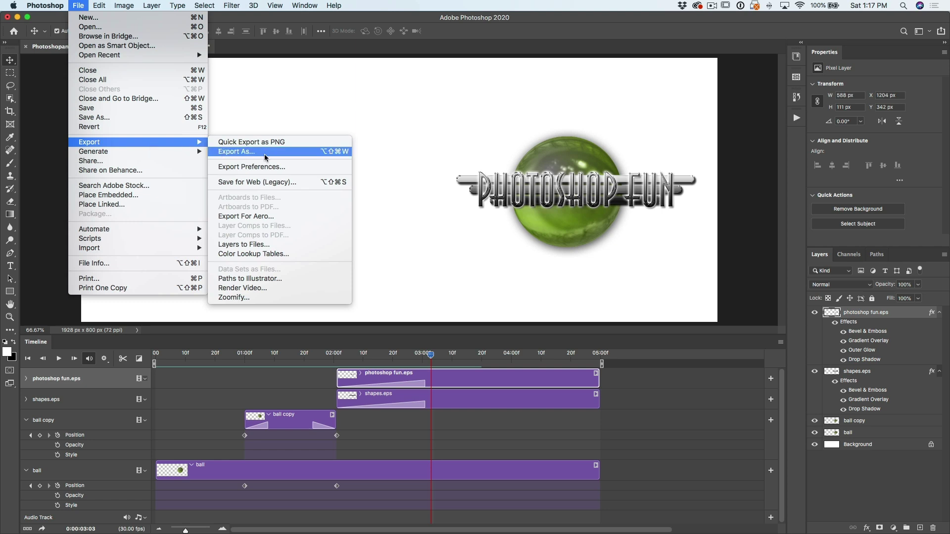
pyautogui.click(276, 289)
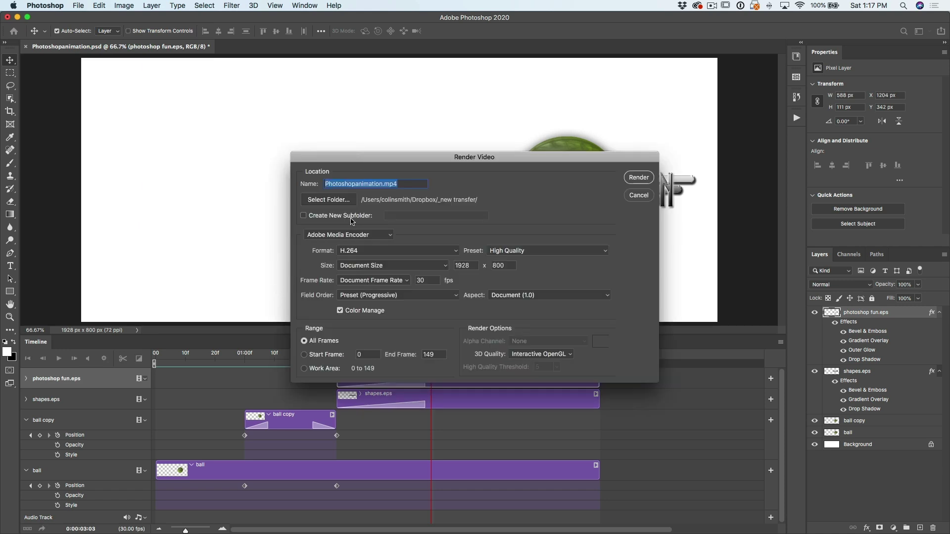
pyautogui.click(383, 254)
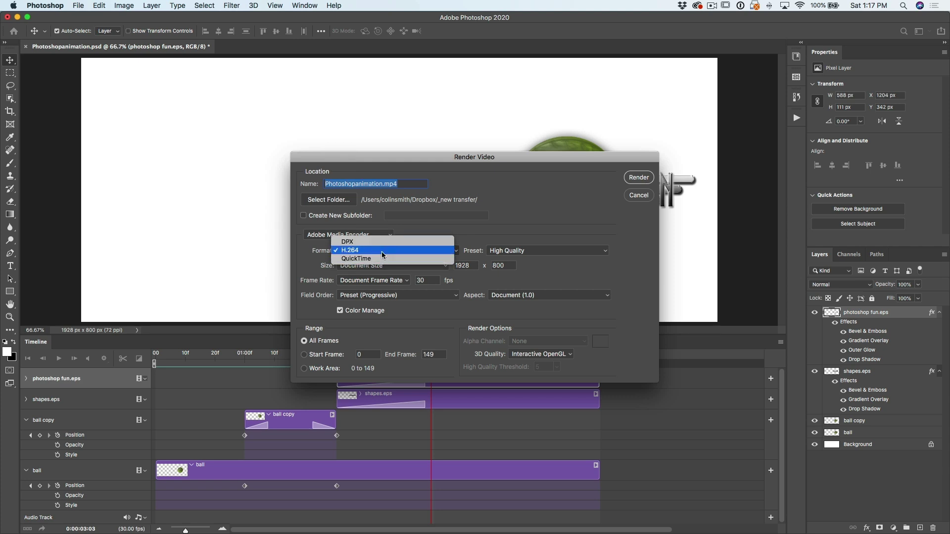
pyautogui.click(352, 254)
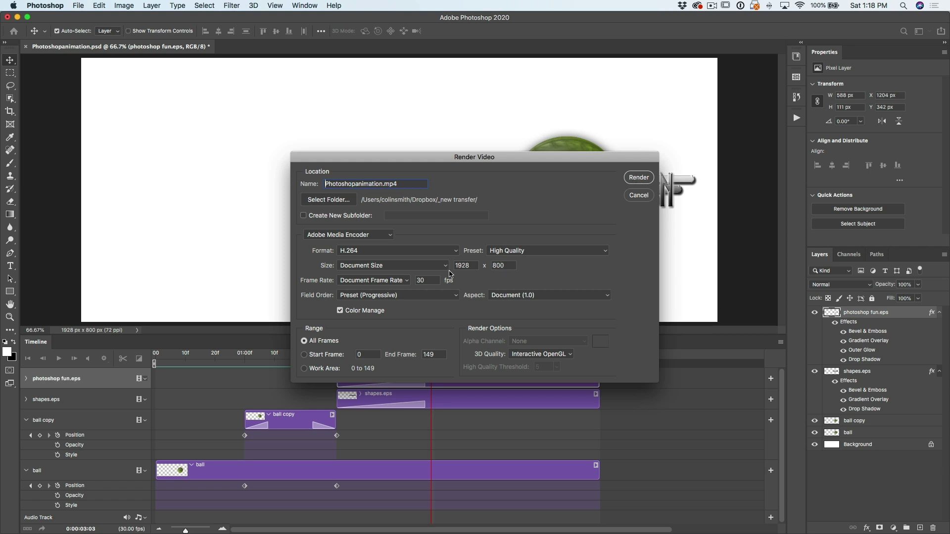
pyautogui.click(512, 250)
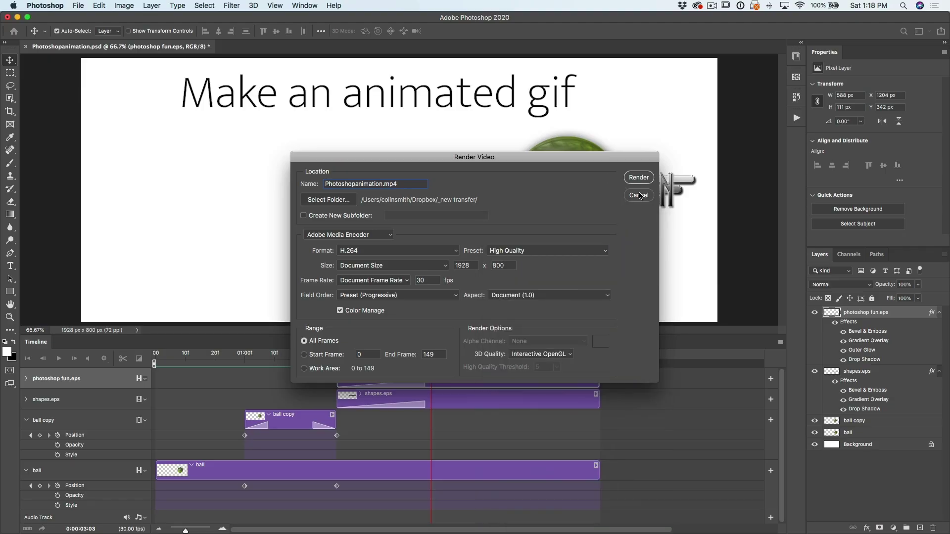
pyautogui.click(639, 194)
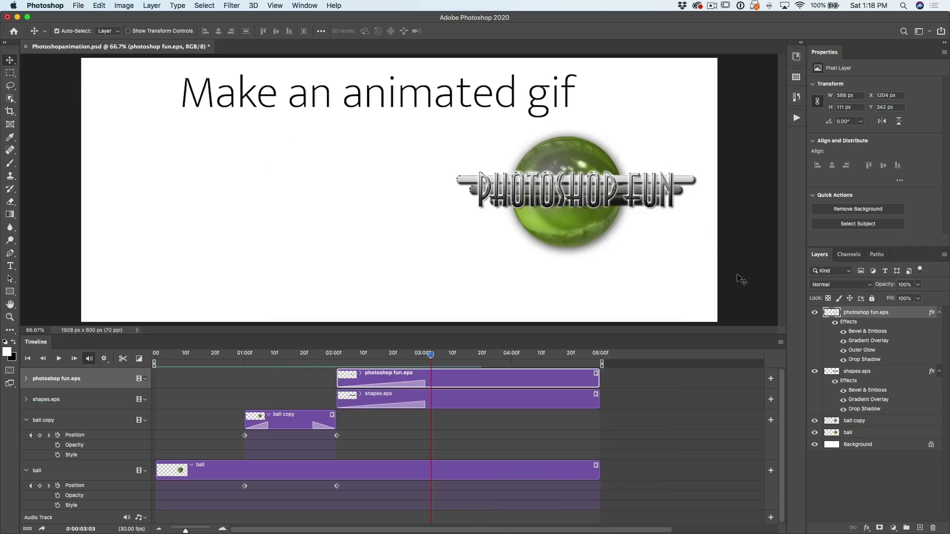
pyautogui.click(78, 4)
# - Export with Save for Web (Legacy) as GIF, saving Photoshopanimation.gif to the Desktop
pyautogui.moveTo(102, 146)
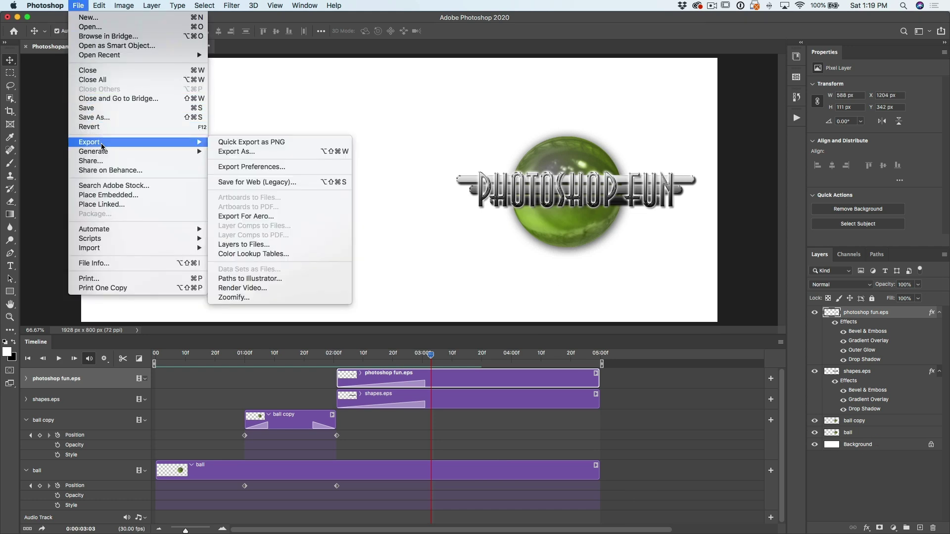
pyautogui.click(263, 182)
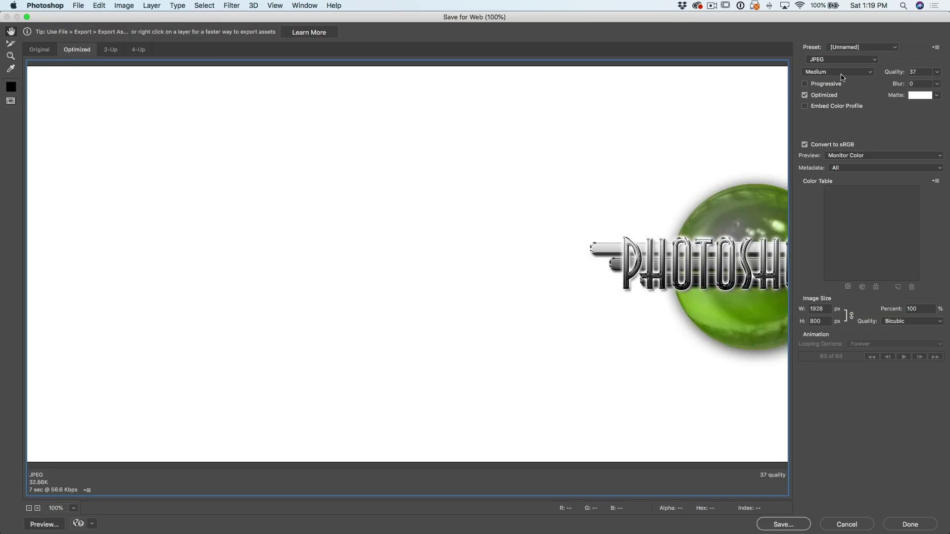
pyautogui.click(841, 59)
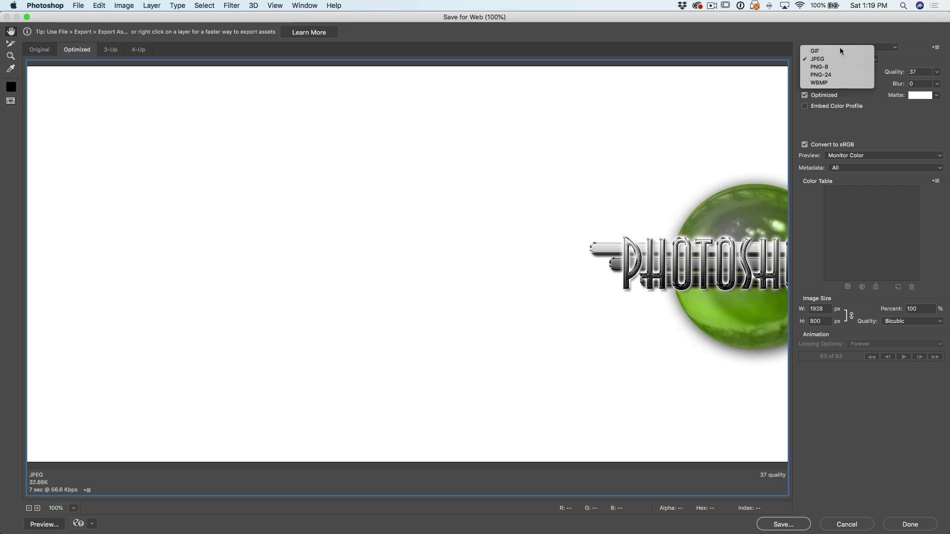
pyautogui.click(840, 51)
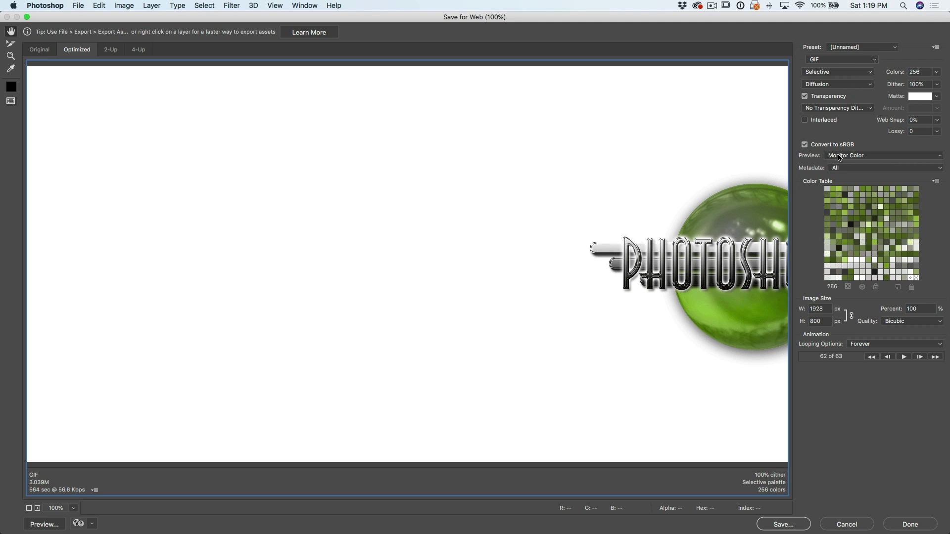
pyautogui.click(782, 524)
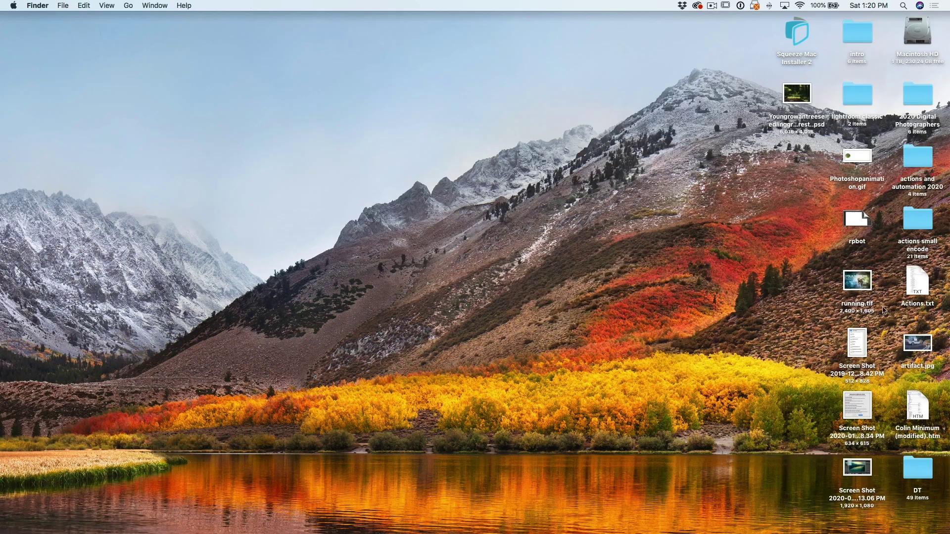
pyautogui.press('space')
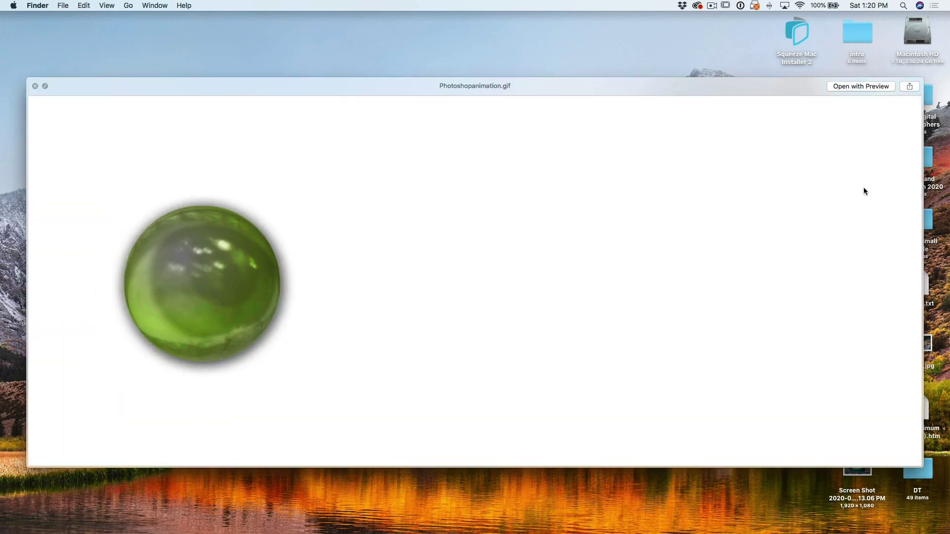